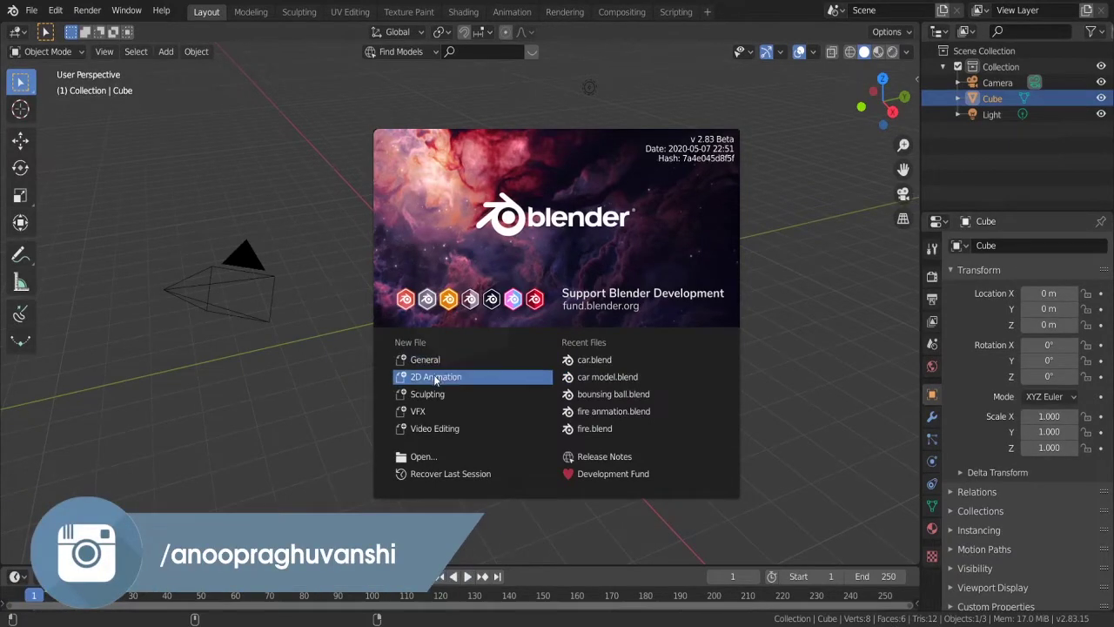
# Start a new 2D Animation file, select the Camera and switch to Object Mode.
pyautogui.click(442, 377)
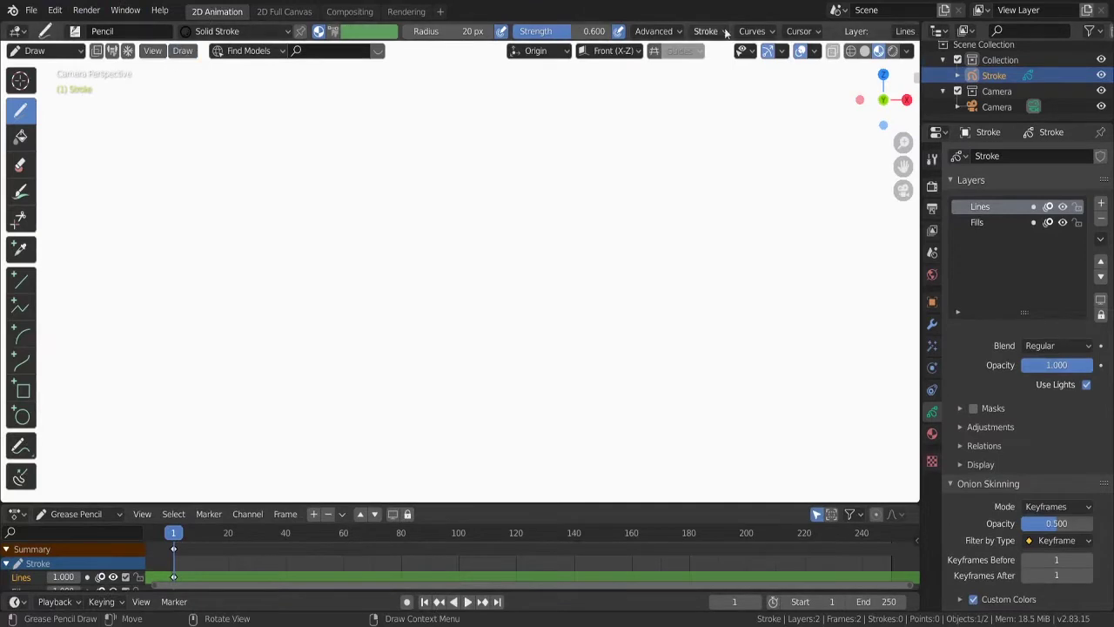
pyautogui.moveTo(903, 136); pyautogui.dragTo(842, 176)
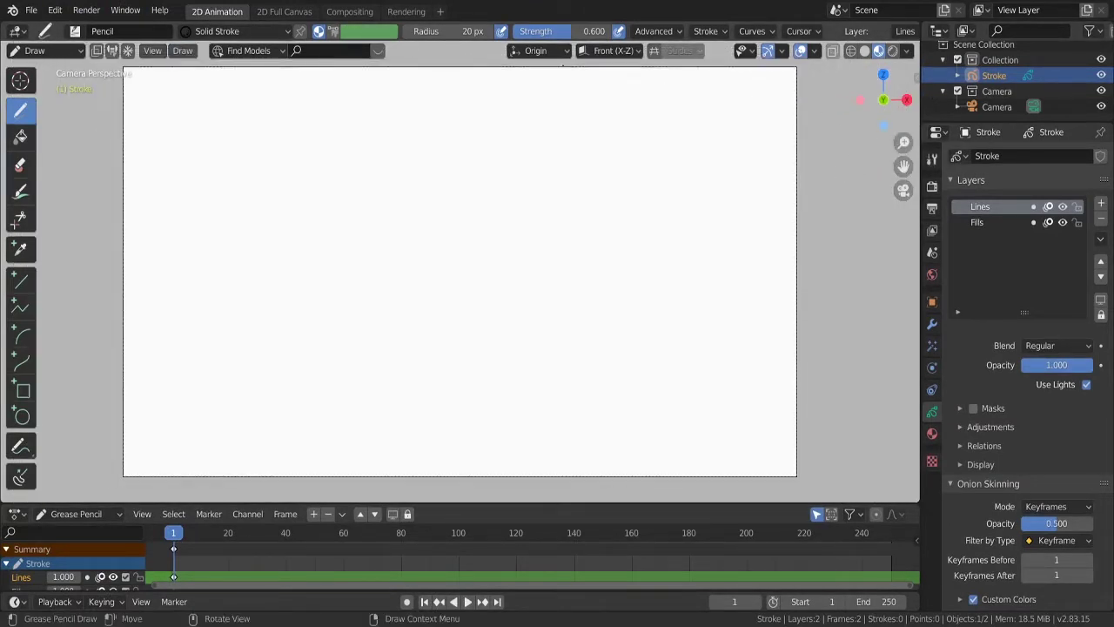
pyautogui.click(993, 107)
pyautogui.click(50, 52)
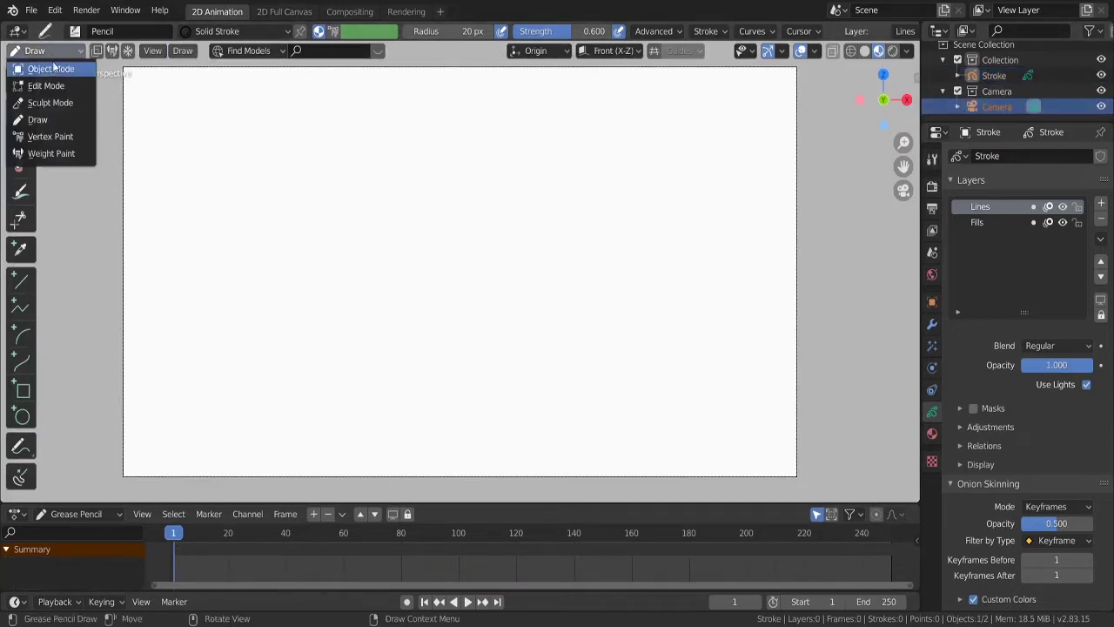
pyautogui.click(54, 68)
# Enable camera background images and load mount.jpg from the Desktop.
pyautogui.doubleClick(988, 105)
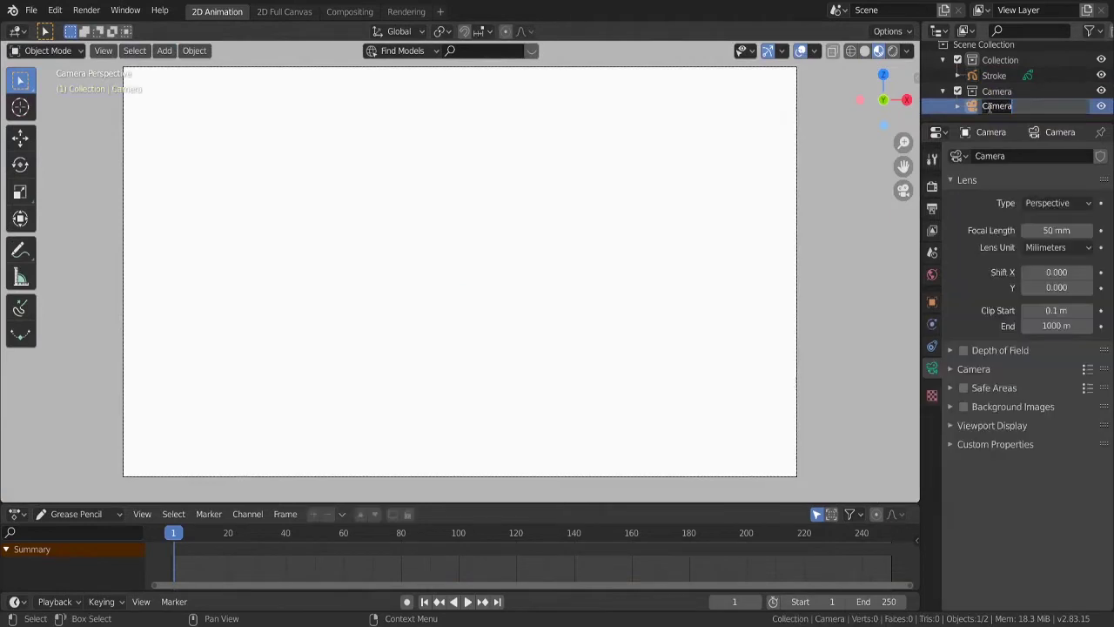
pyautogui.press('Return')
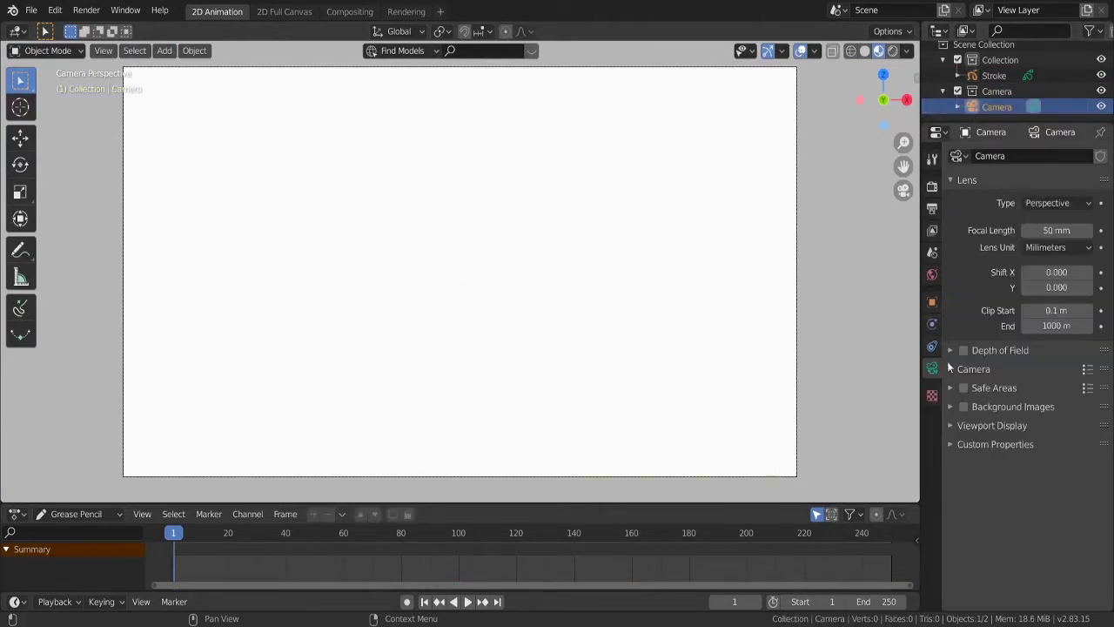
pyautogui.click(964, 408)
pyautogui.click(993, 430)
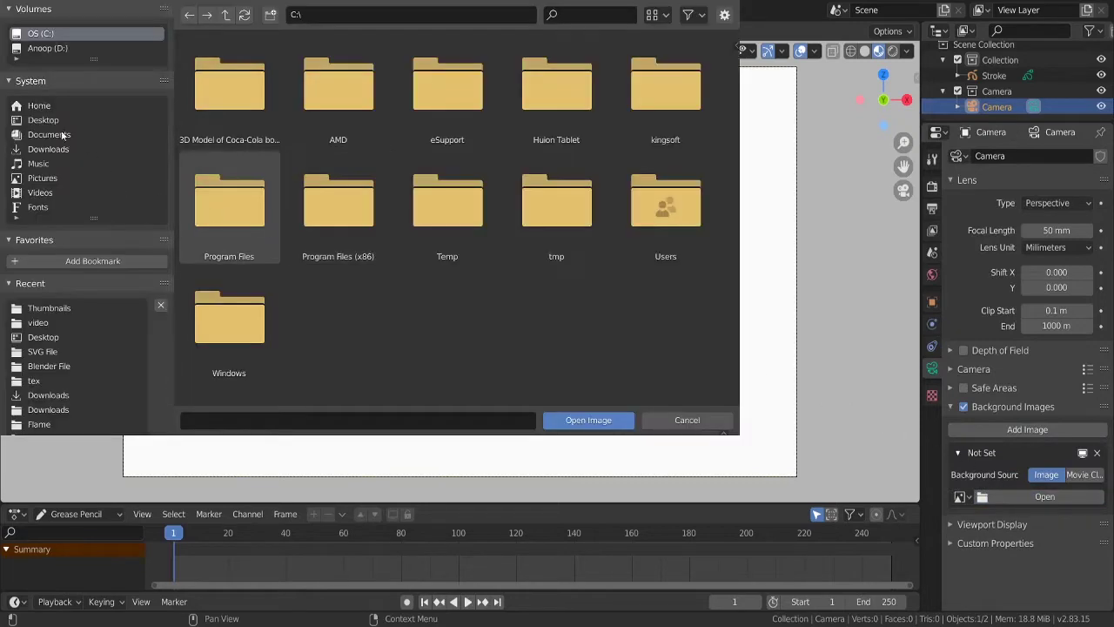
pyautogui.click(44, 120)
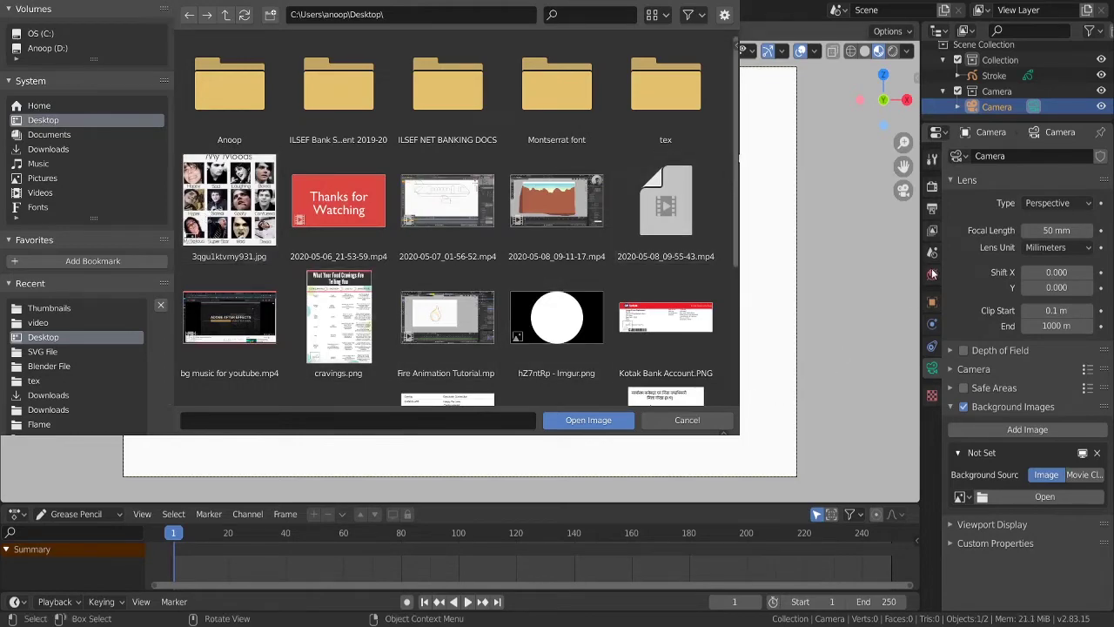
pyautogui.scroll(-2, 731, 205)
pyautogui.scroll(-3, 725, 254)
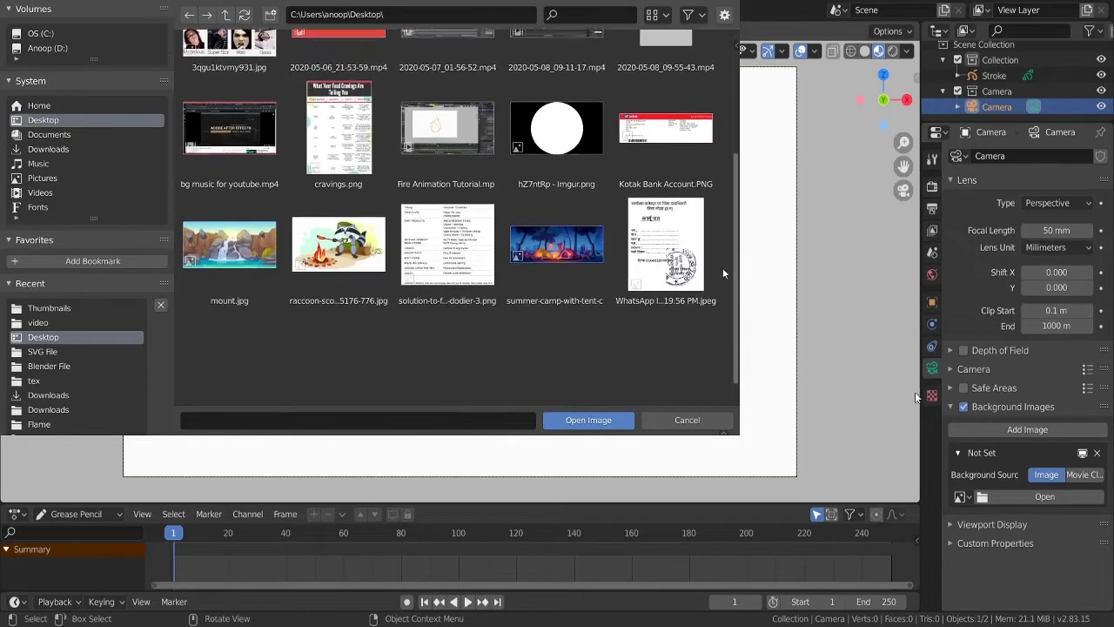
pyautogui.doubleClick(248, 233)
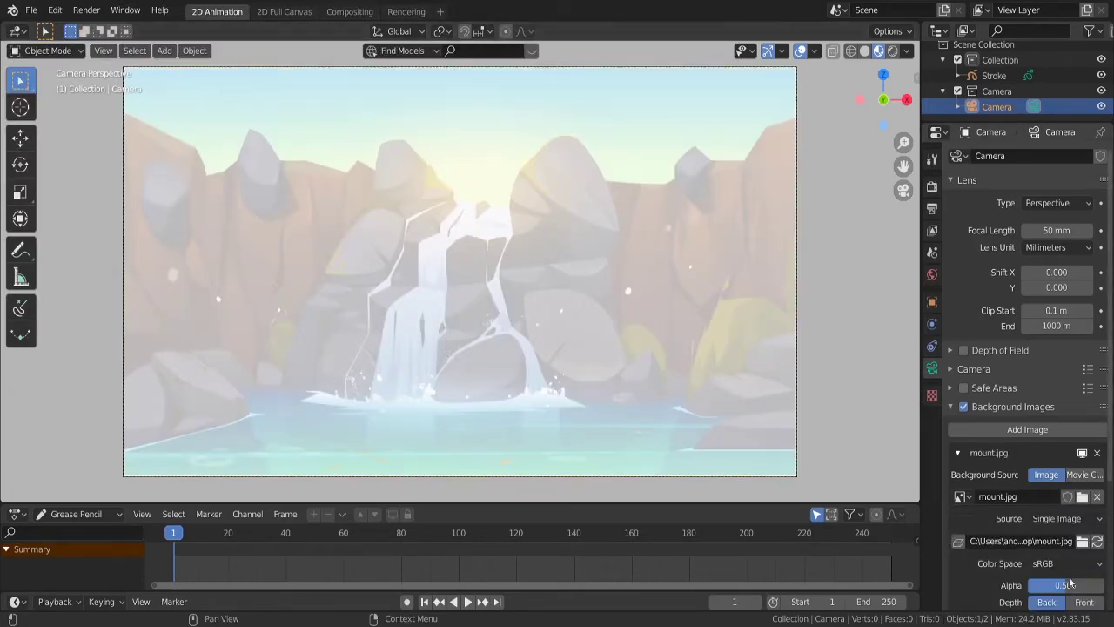
# Set the background image alpha to 1.0 and enlarge the camera viewport.
pyautogui.moveTo(1057, 589); pyautogui.dragTo(1108, 595)
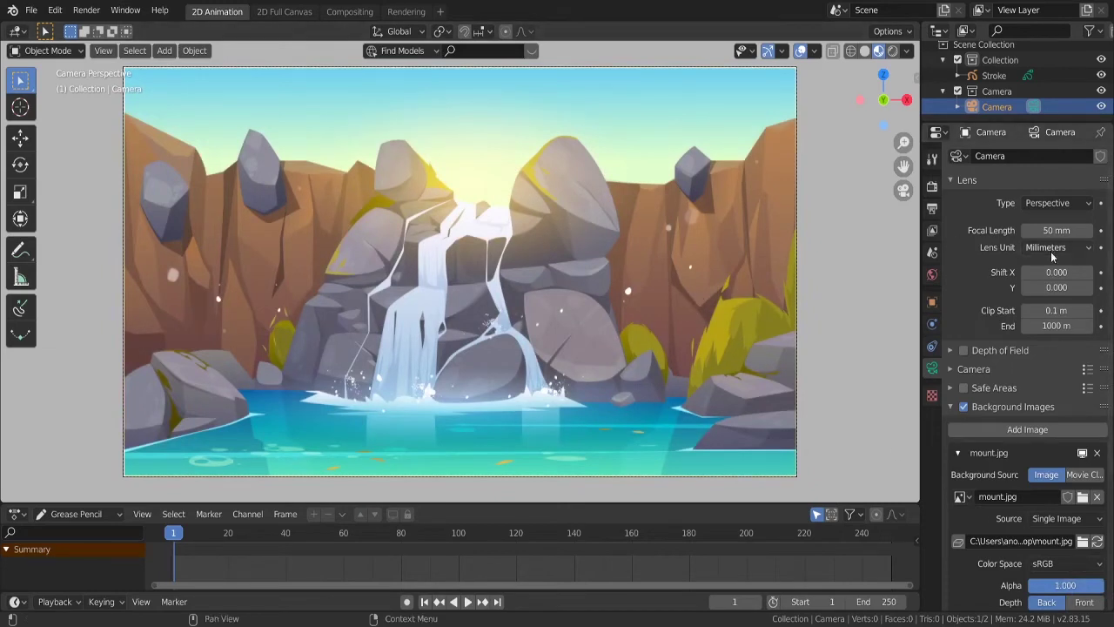
pyautogui.moveTo(1111, 374); pyautogui.dragTo(1110, 475)
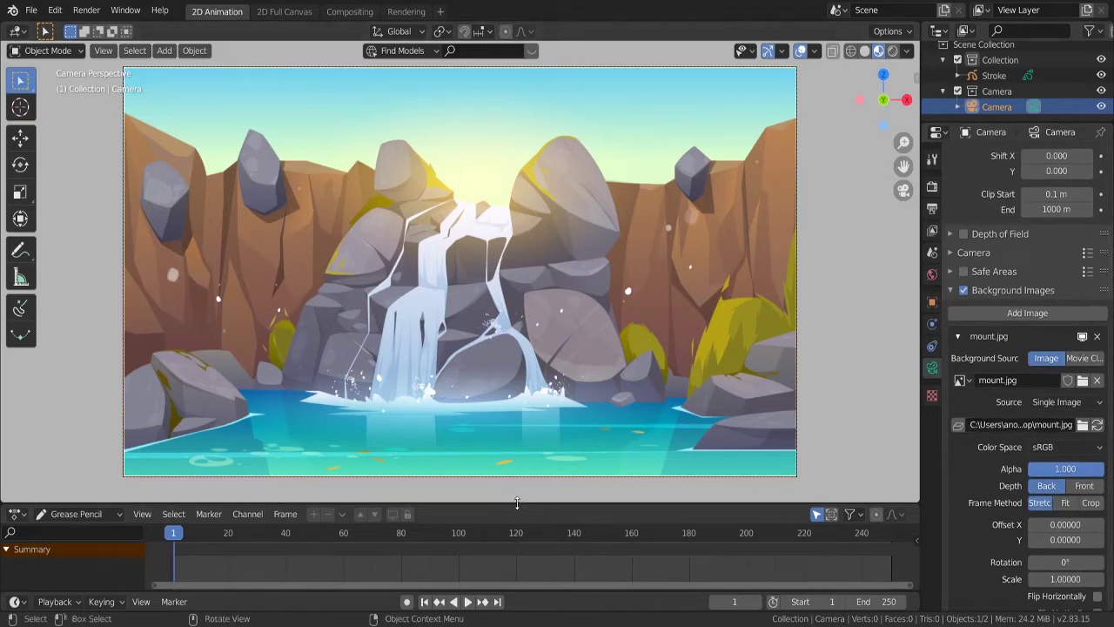
pyautogui.moveTo(517, 503); pyautogui.dragTo(520, 523)
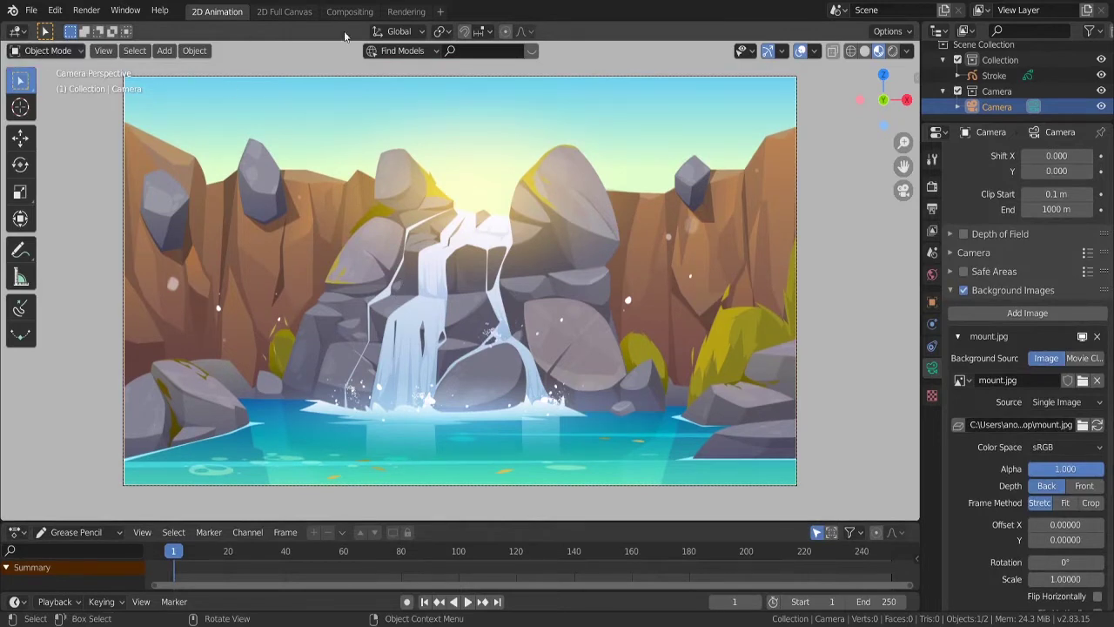
pyautogui.click(994, 75)
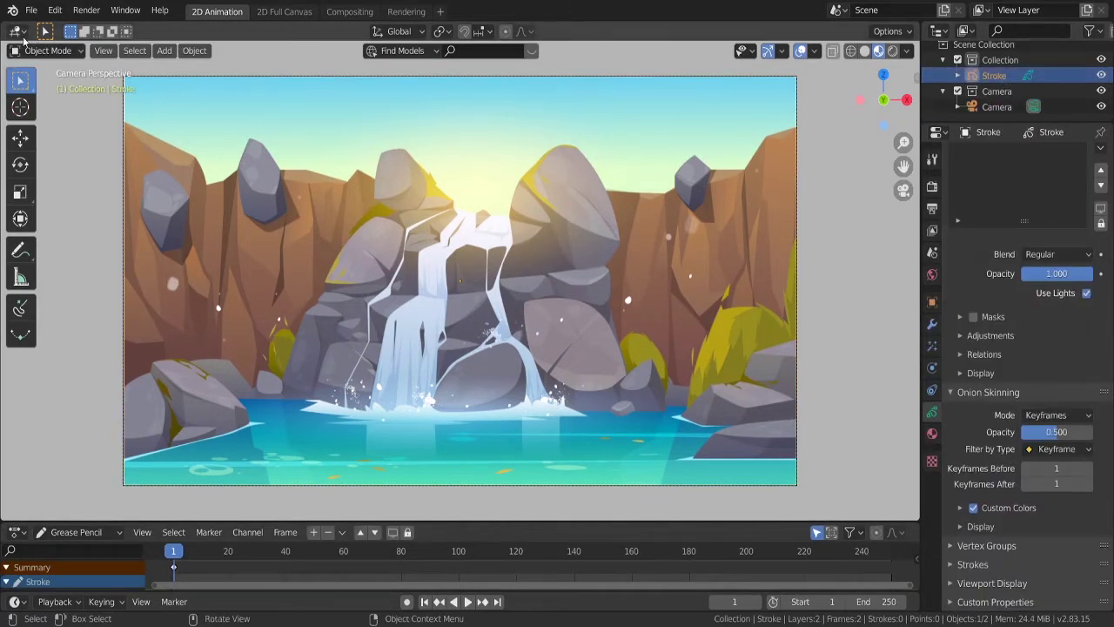
# Switch the Stroke object to Draw mode and inspect the stroke colour swatch.
pyautogui.click(35, 50)
pyautogui.click(38, 119)
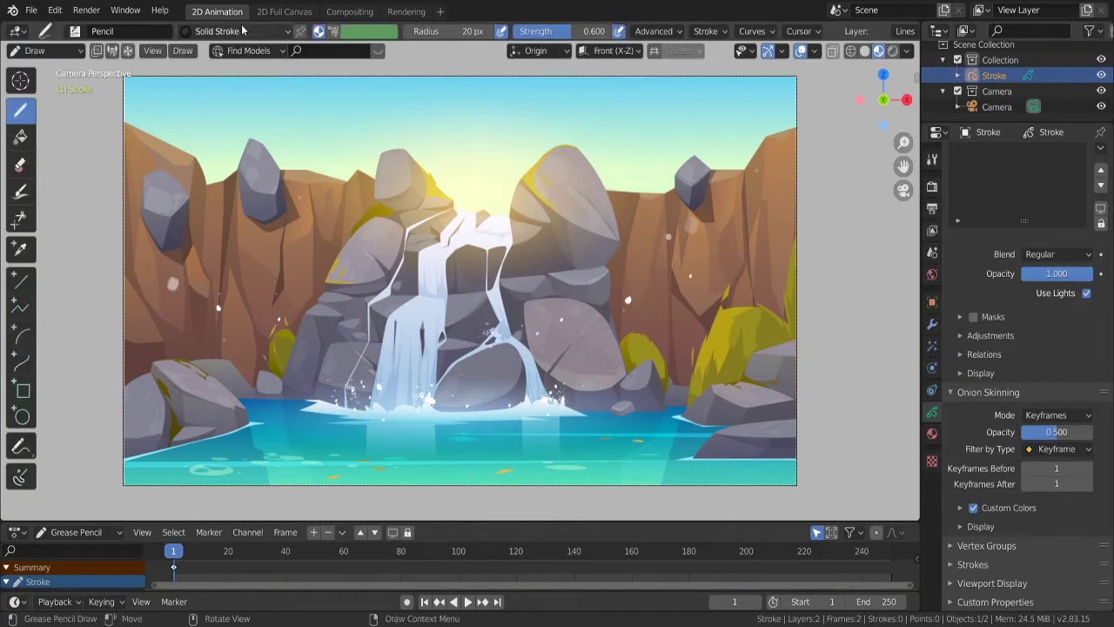
pyautogui.click(359, 35)
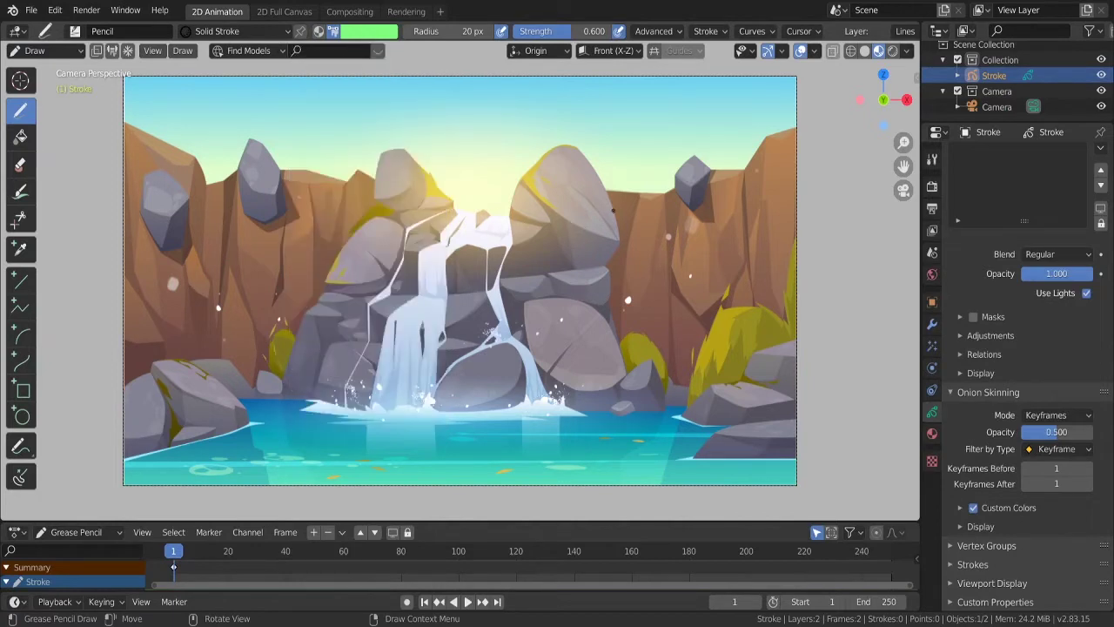
pyautogui.click(342, 33)
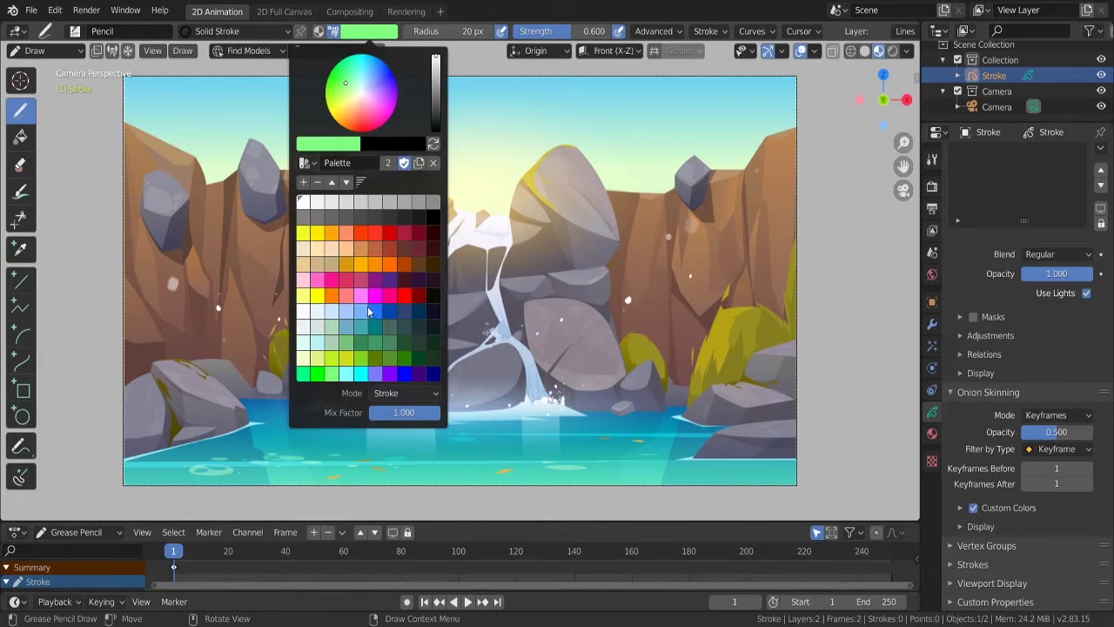
pyautogui.click(424, 14)
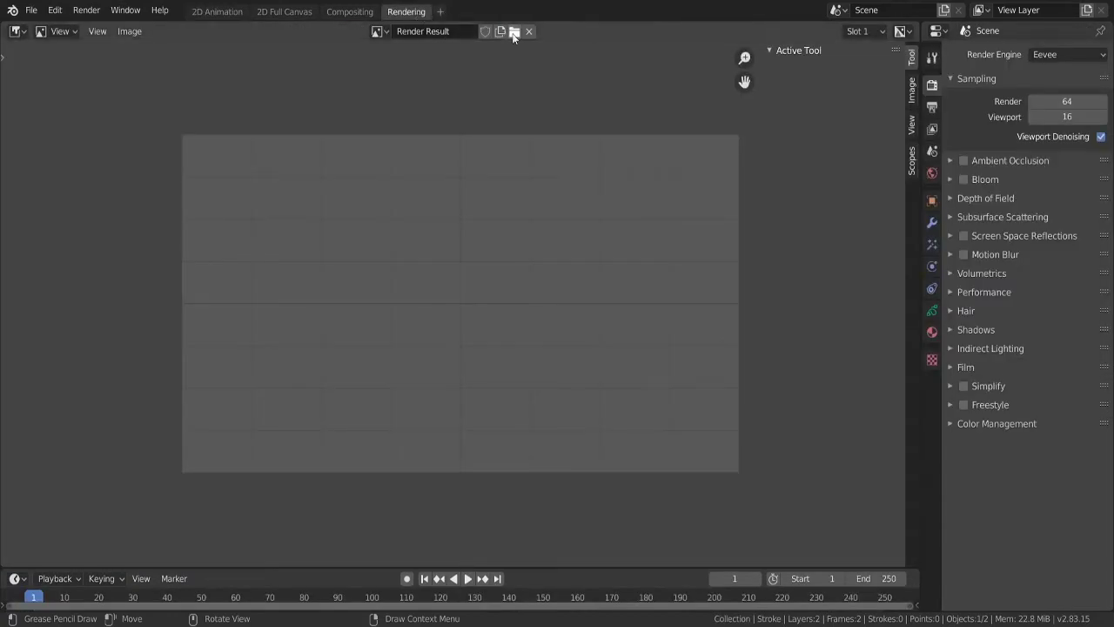
# Open mount.jpg from the Desktop in the image editor and extract a colour palette from it.
pyautogui.click(513, 35)
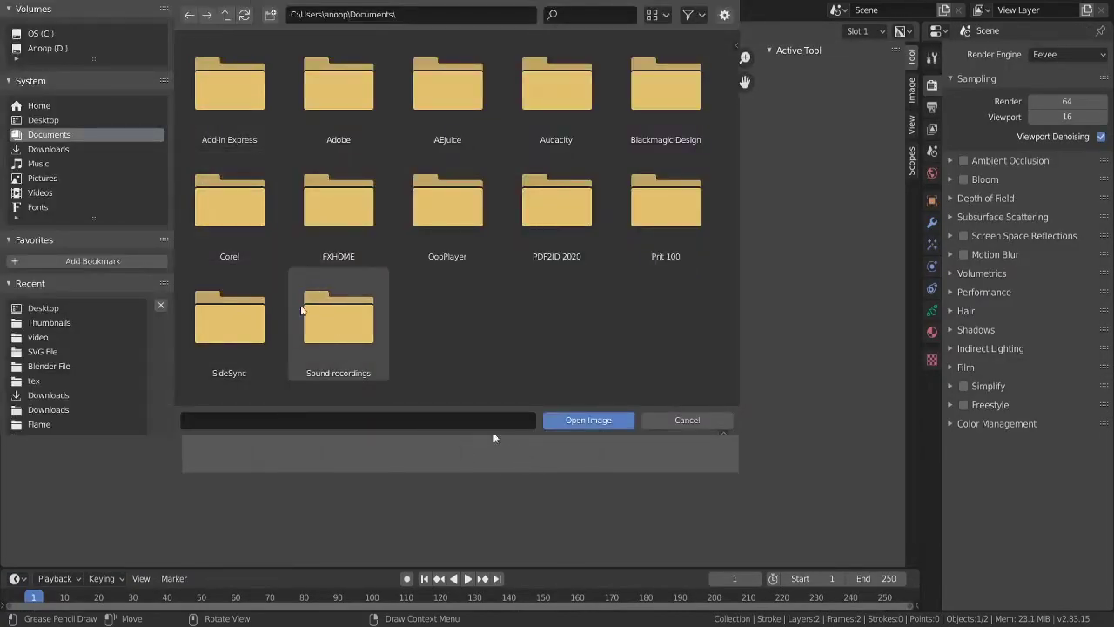
pyautogui.click(55, 47)
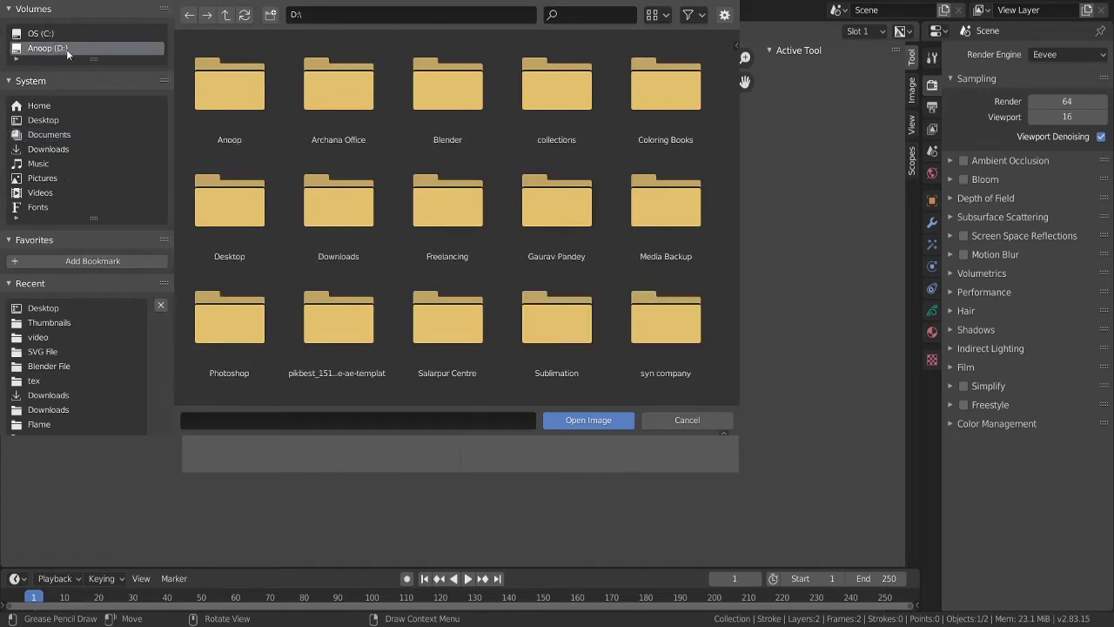
pyautogui.click(44, 120)
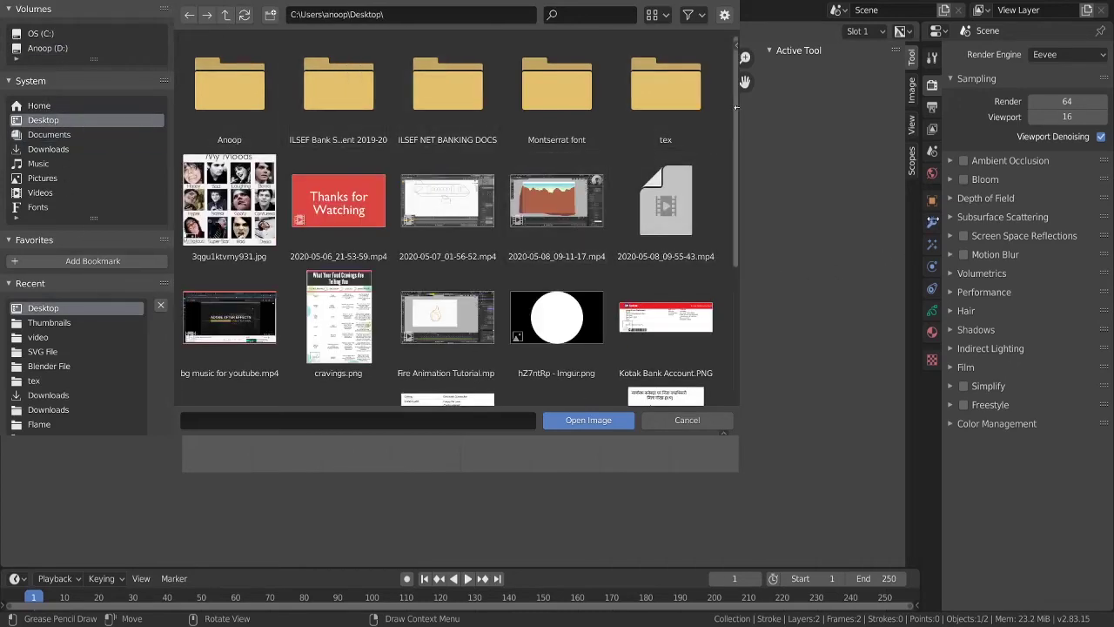
pyautogui.scroll(-5, 731, 247)
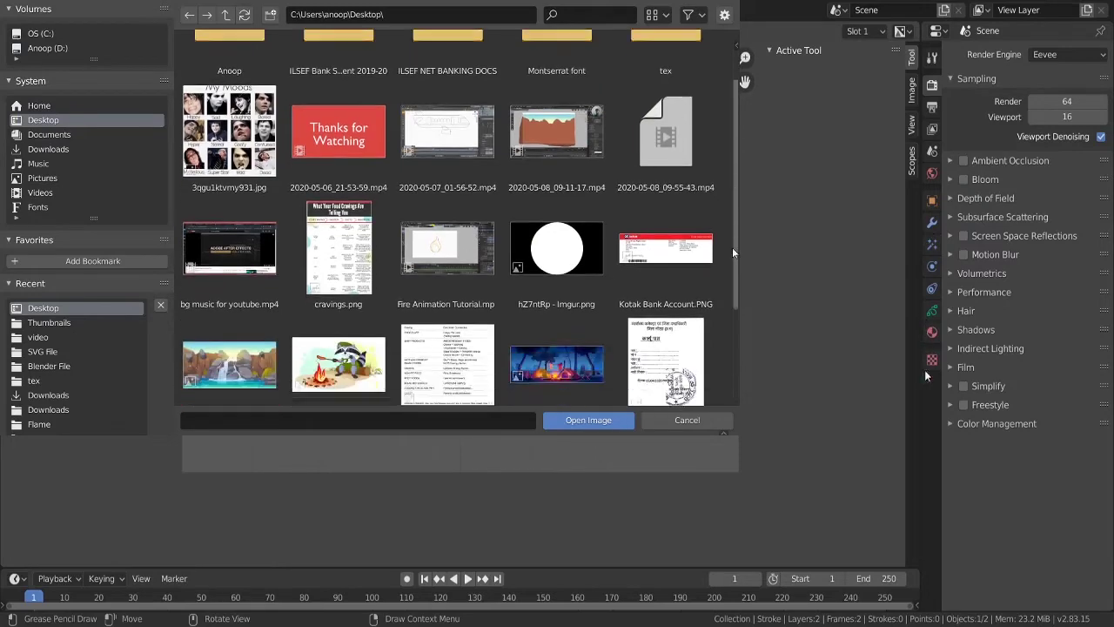
pyautogui.doubleClick(252, 233)
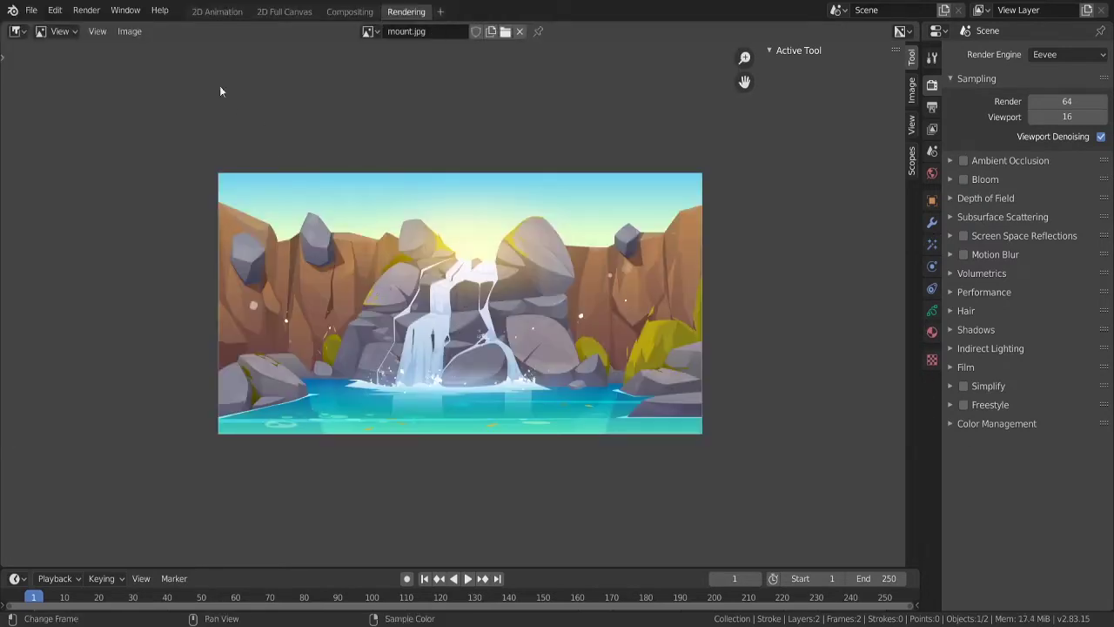
pyautogui.click(135, 36)
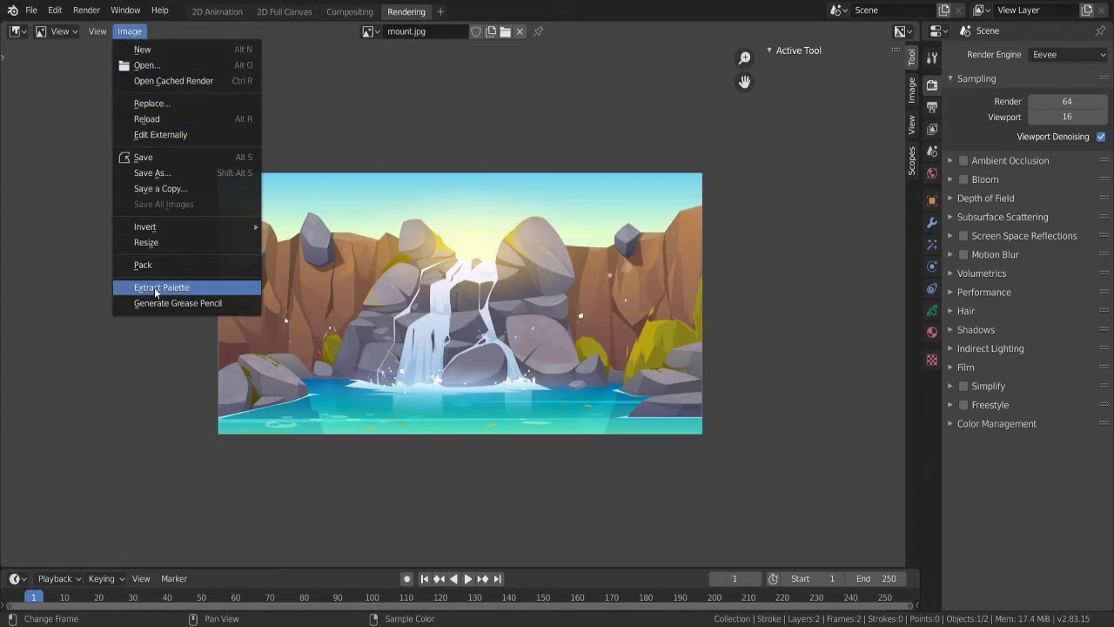
pyautogui.click(160, 286)
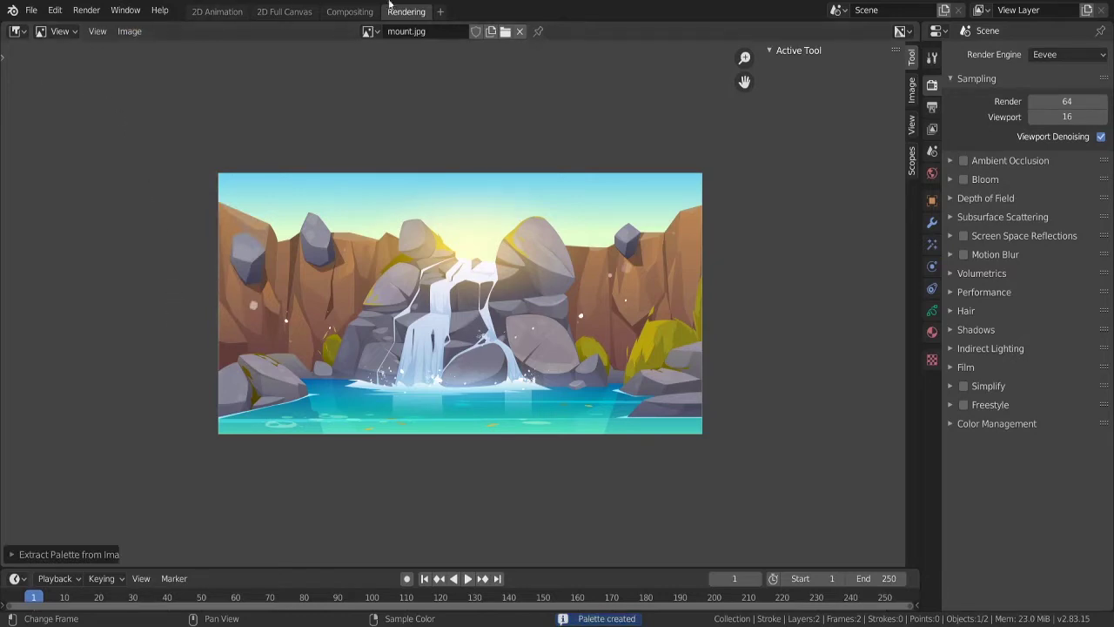
pyautogui.click(216, 10)
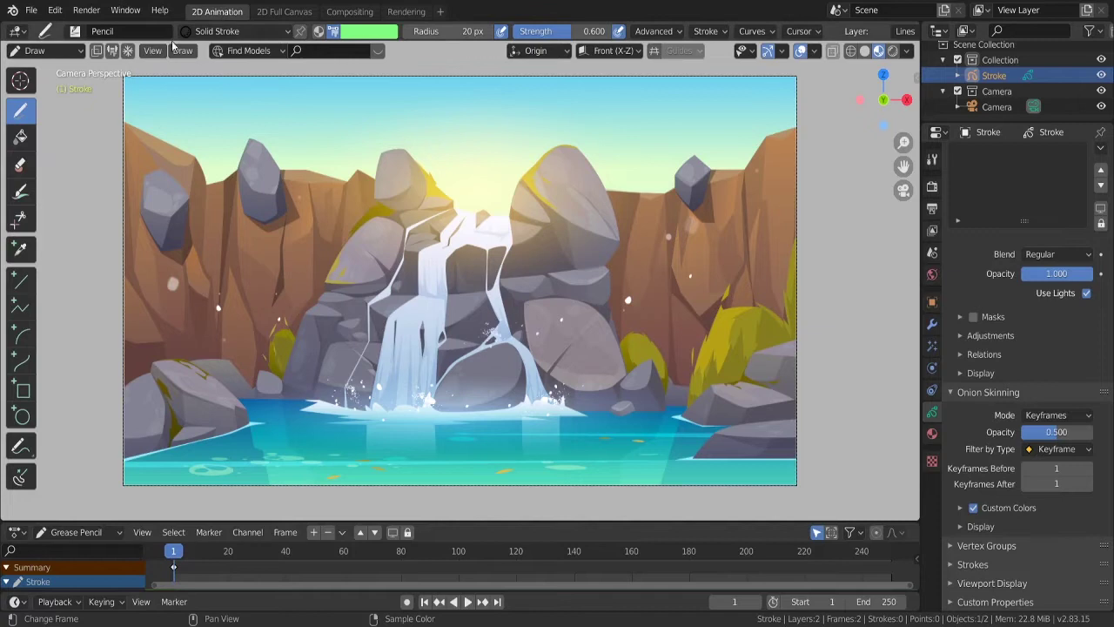
# Switch the Stroke object to Vertex Paint mode and show the brush settings panel.
pyautogui.click(59, 52)
pyautogui.click(70, 141)
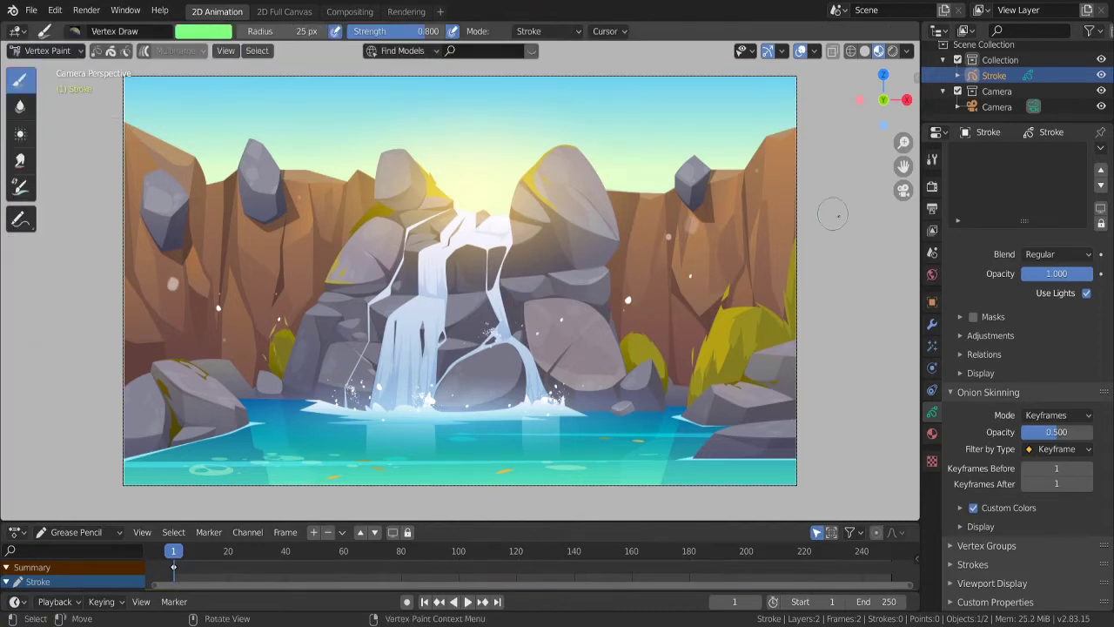
pyautogui.click(933, 159)
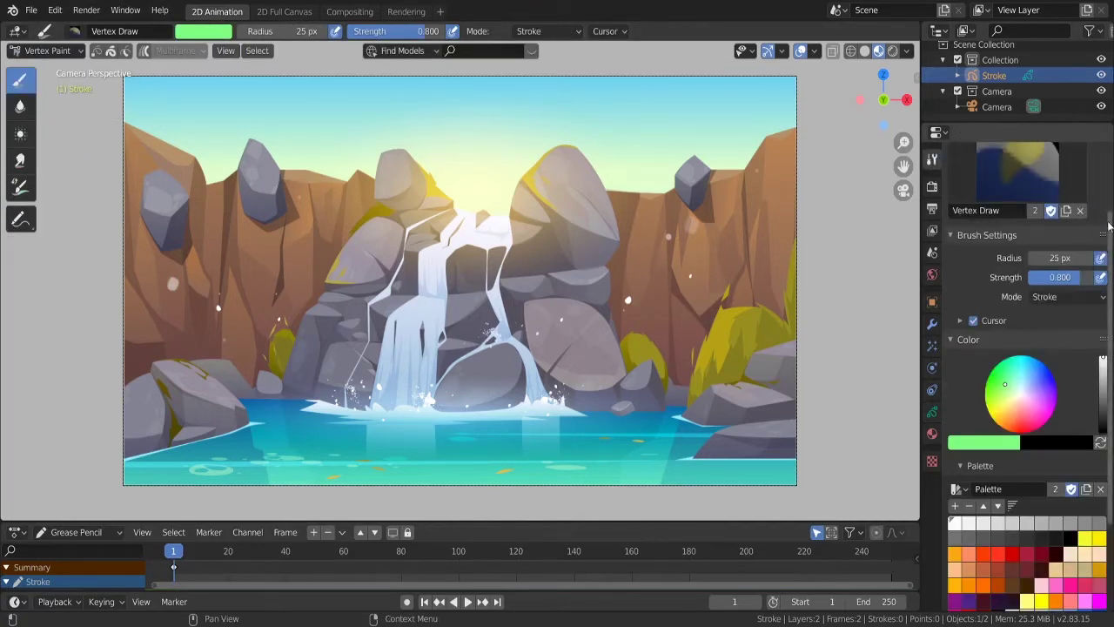
pyautogui.scroll(-5, 1105, 261)
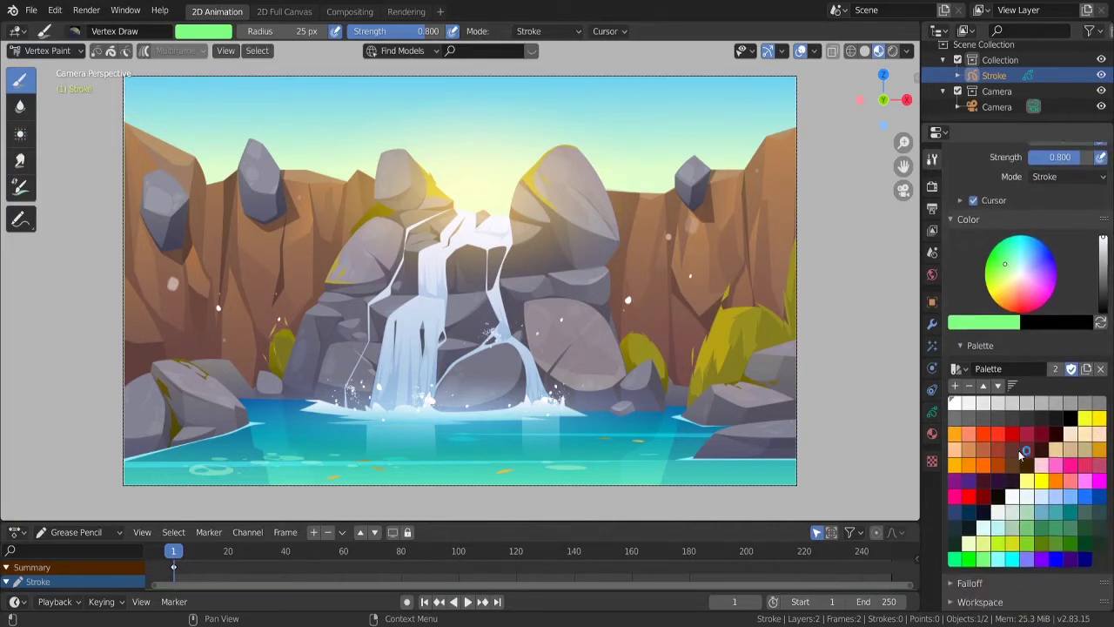
# Load the extracted palette for the brush and rename it 'Mountain Palette'.
pyautogui.click(958, 369)
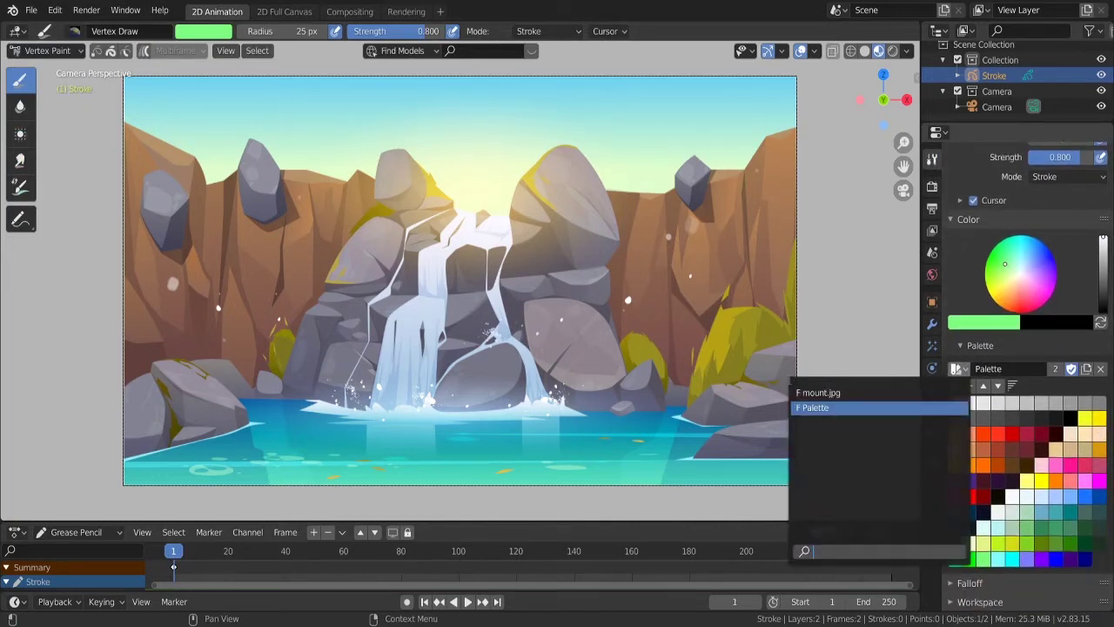
pyautogui.click(827, 393)
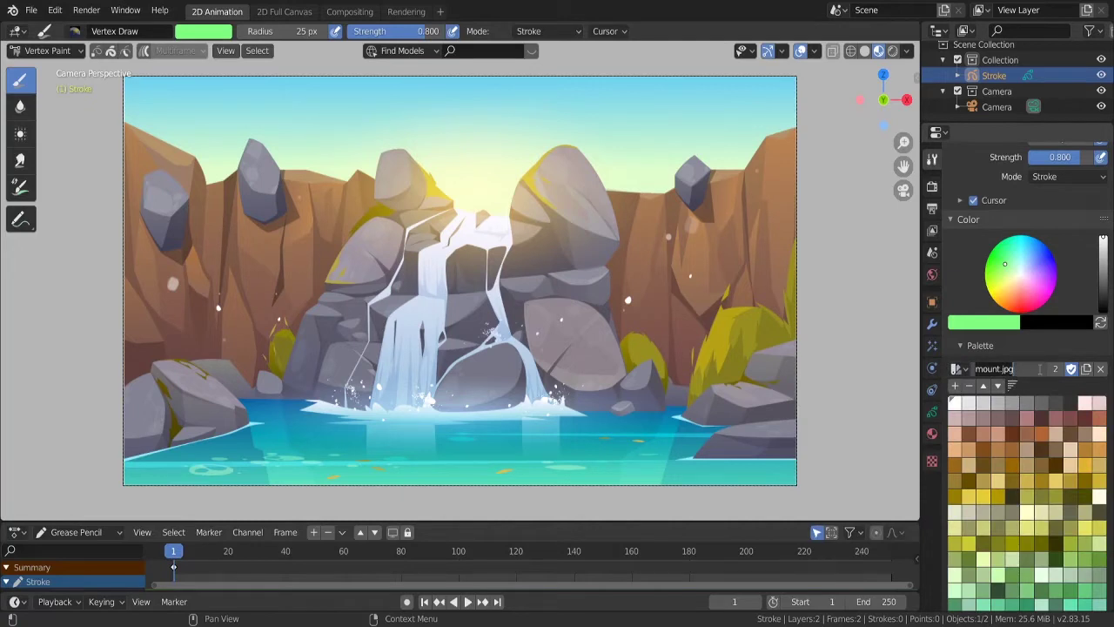
pyautogui.write('M')
pyautogui.write(' Co')
pyautogui.write(' Palette')
pyautogui.press('Return')
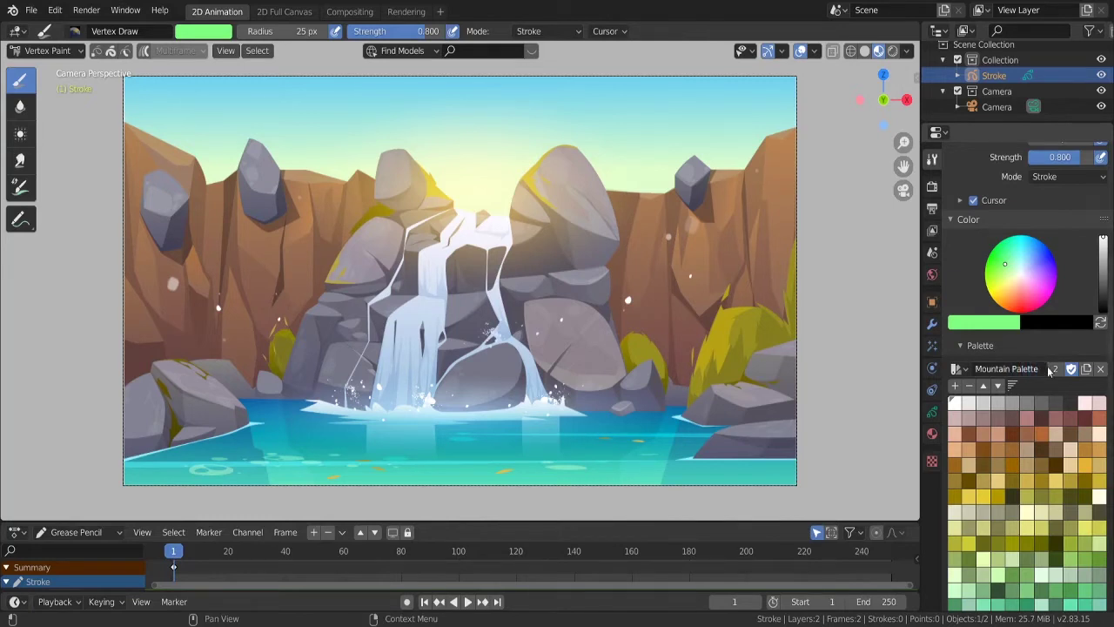
pyautogui.moveTo(1111, 403)
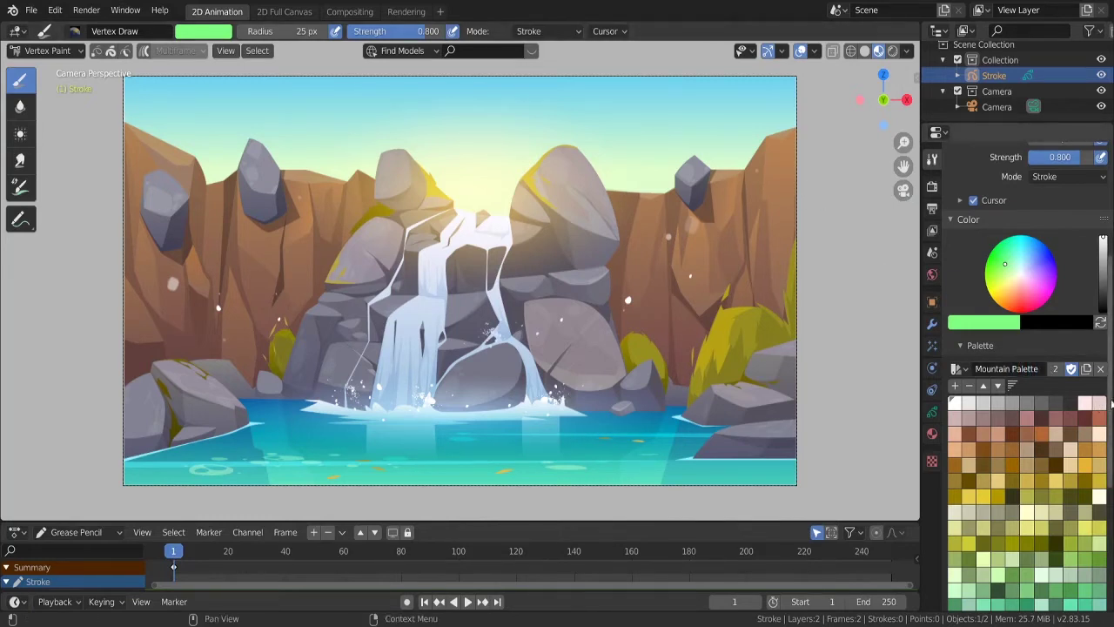
pyautogui.scroll(-3, 1027, 348)
pyautogui.scroll(-3, 1001, 261)
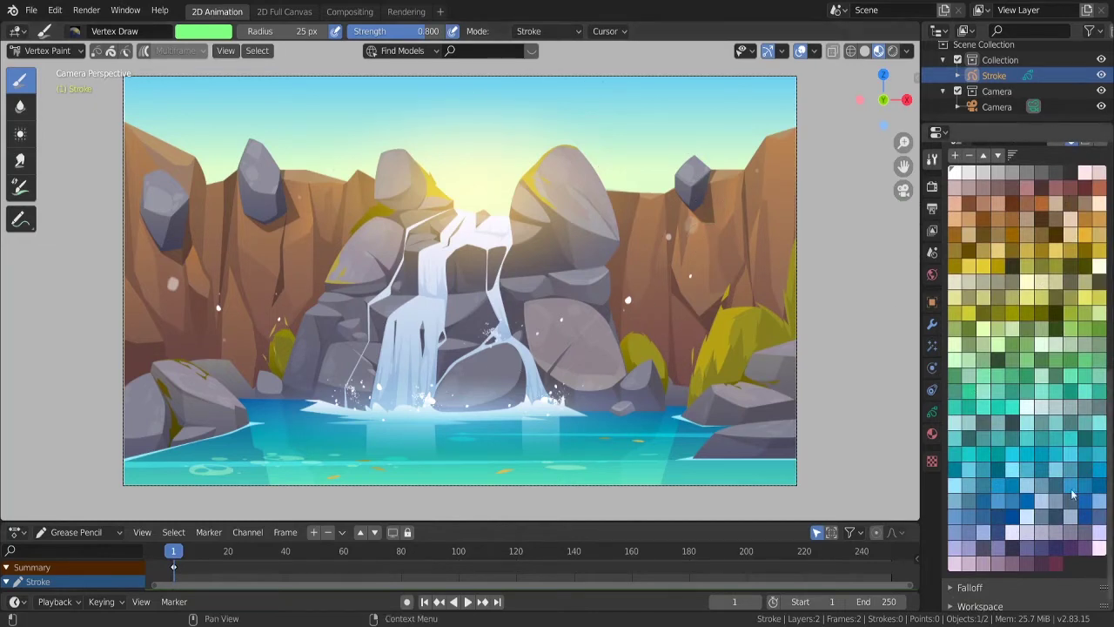
pyautogui.click(35, 52)
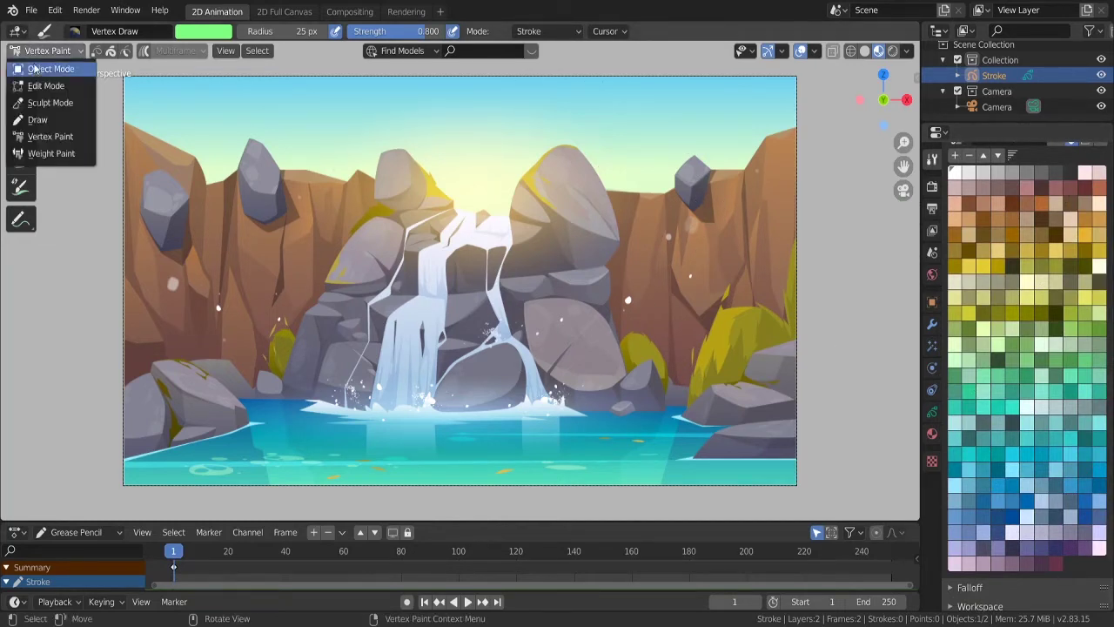
# Return to Draw mode and delete the Dots Stroke, Solid Fill and Squares Stroke materials.
pyautogui.click(38, 121)
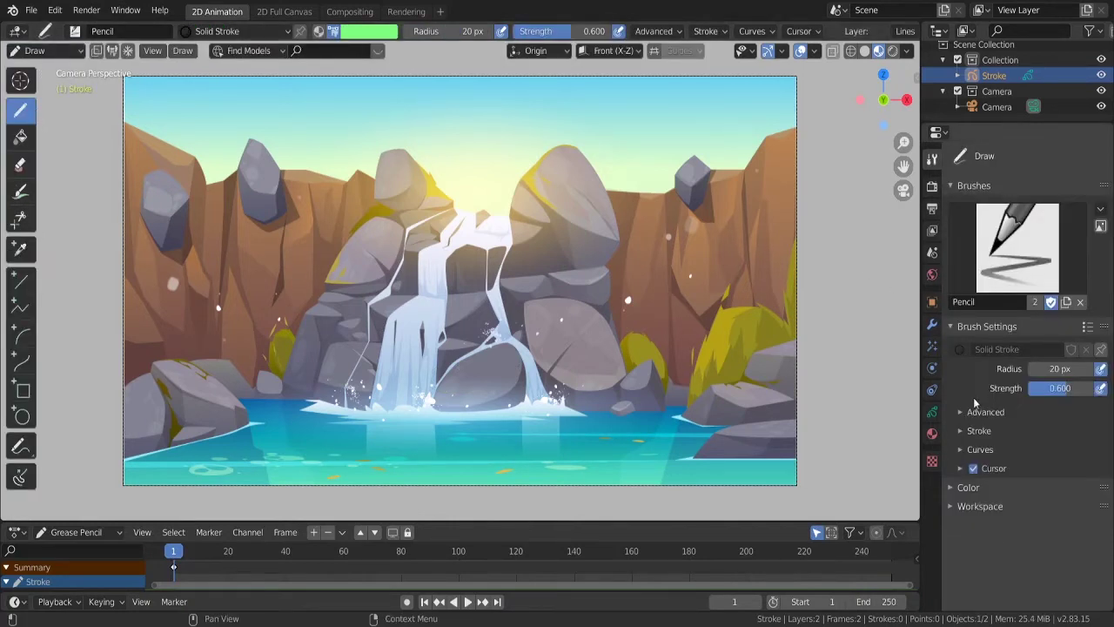
pyautogui.click(931, 433)
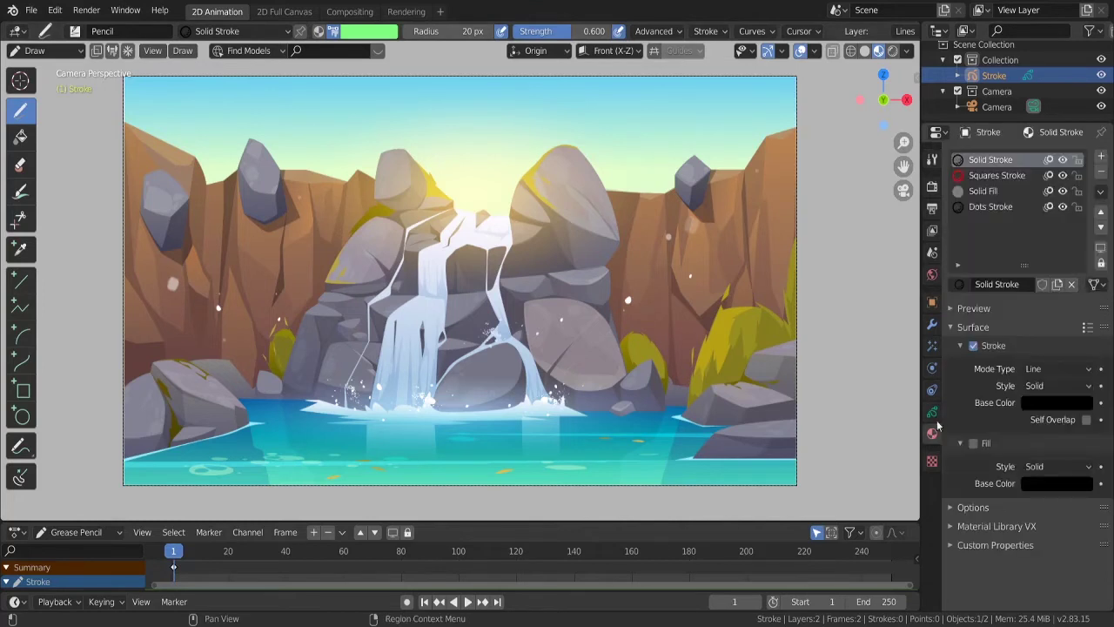
pyautogui.click(973, 208)
pyautogui.click(1101, 173)
pyautogui.click(1101, 173)
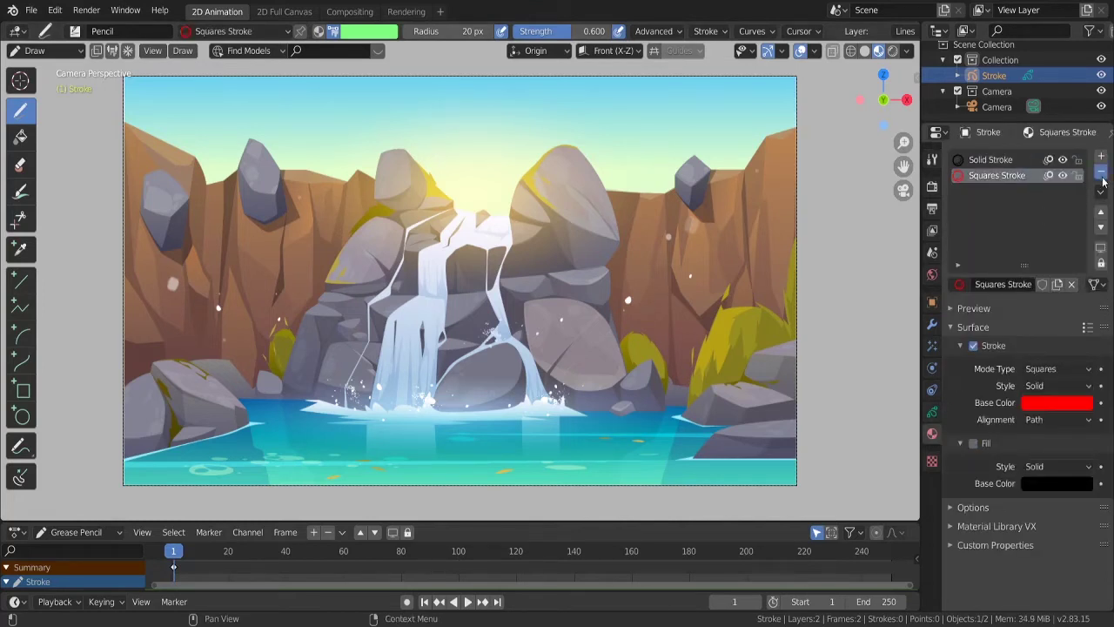
pyautogui.click(1101, 173)
pyautogui.click(1101, 156)
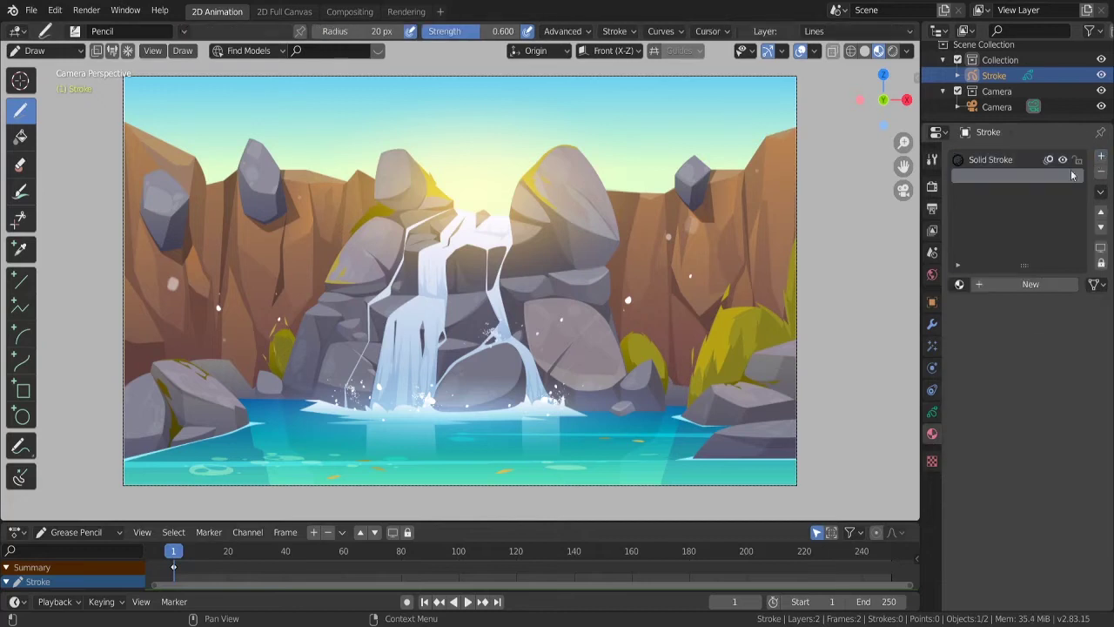
# Add a new fill-only material with stroke disabled, named fill.
pyautogui.click(1001, 283)
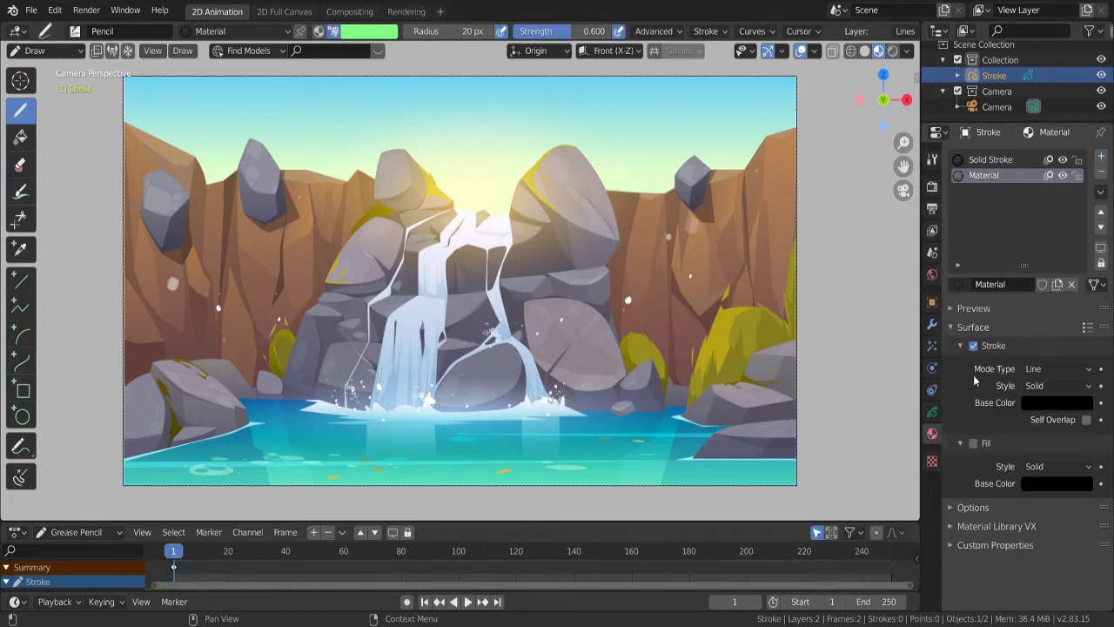
pyautogui.click(973, 346)
pyautogui.click(974, 443)
pyautogui.doubleClick(987, 178)
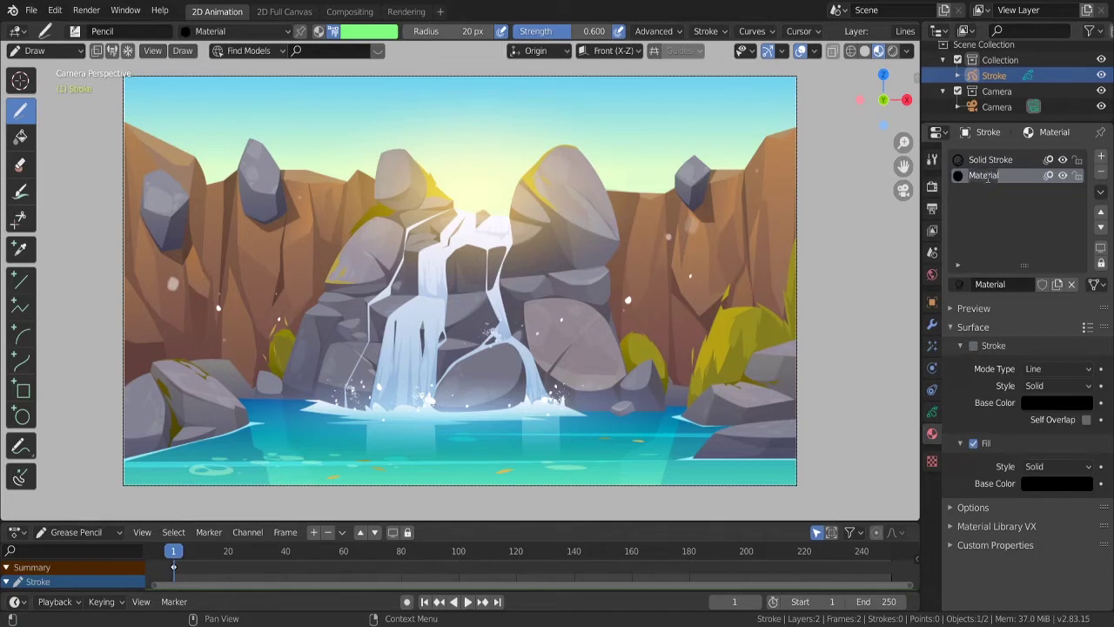
pyautogui.write('fill')
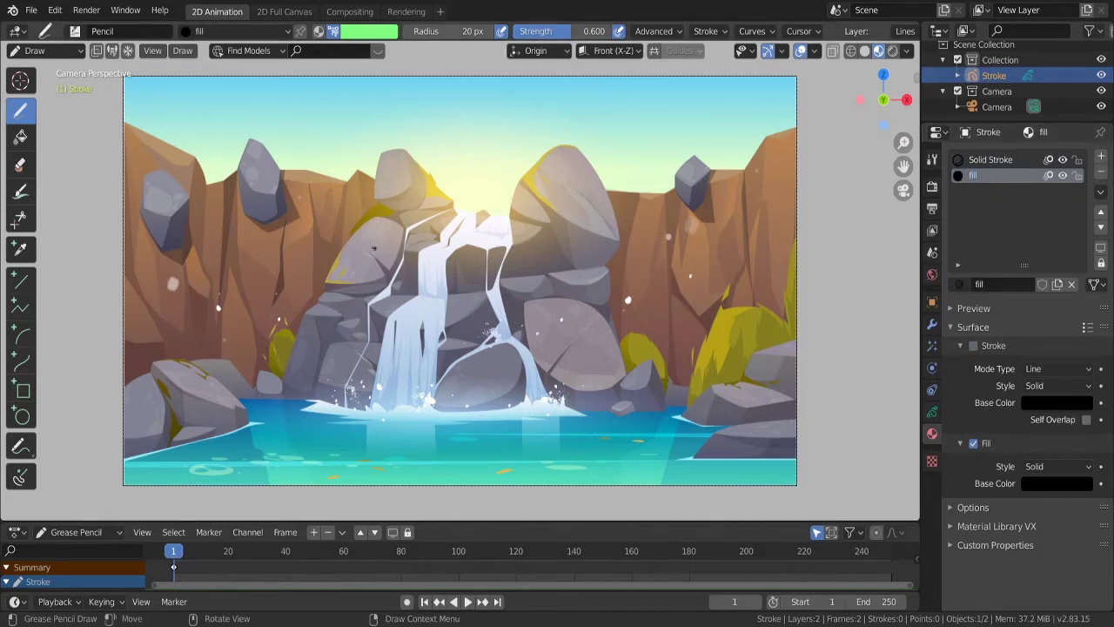
# Choose the fill material as the drawing material in the header list.
pyautogui.click(198, 32)
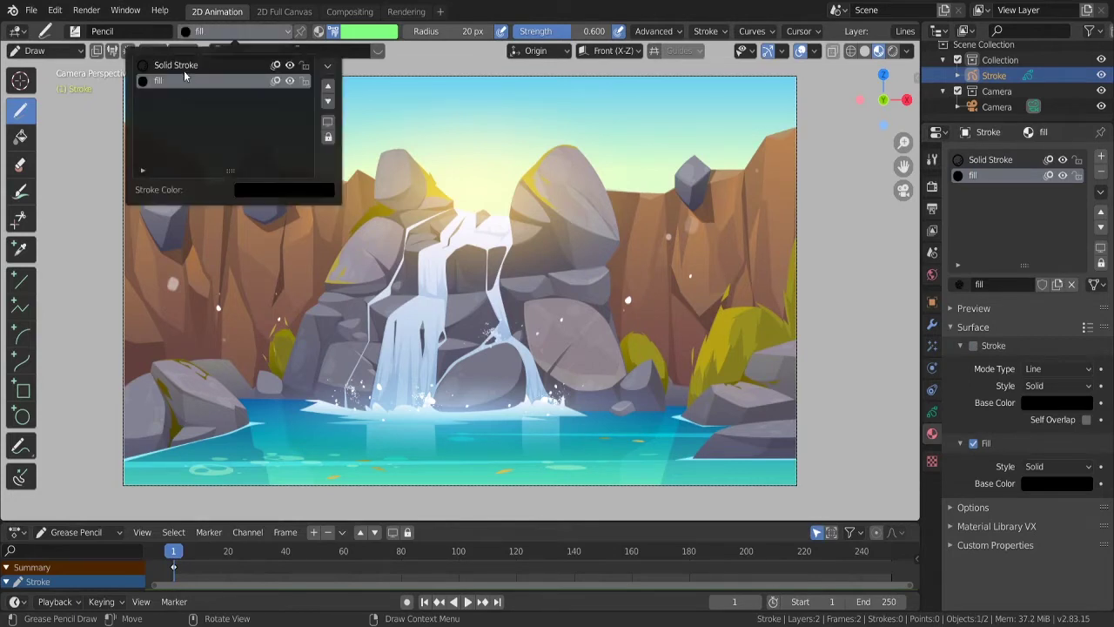
pyautogui.click(185, 66)
pyautogui.click(202, 34)
pyautogui.click(200, 35)
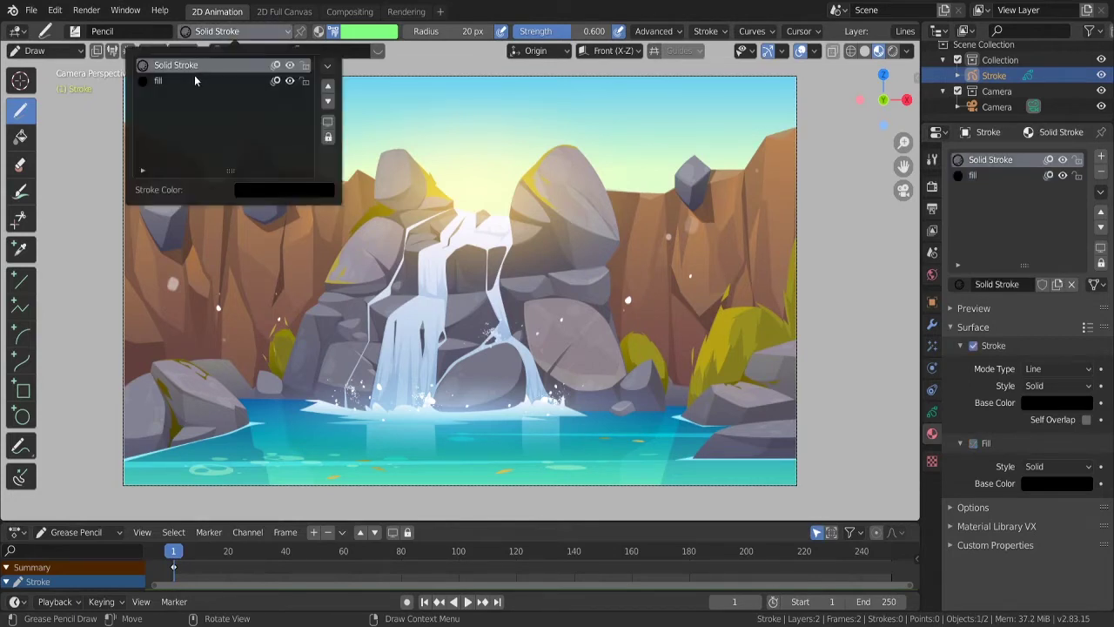
pyautogui.click(192, 81)
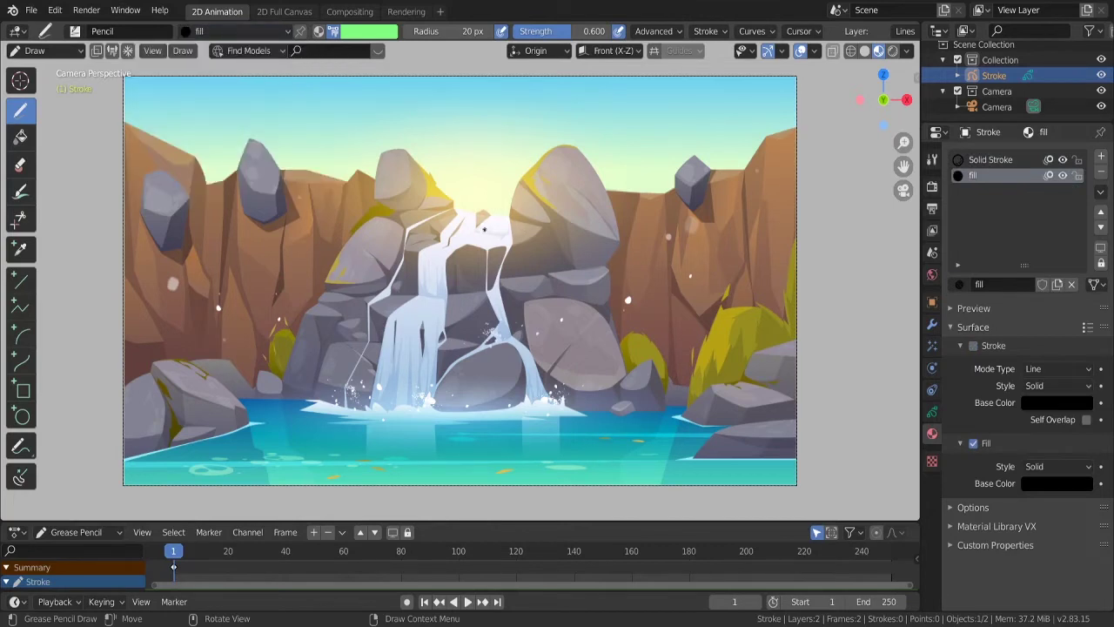
# Make Fills the active layer via the canvas quick settings.
pyautogui.rightClick(490, 193)
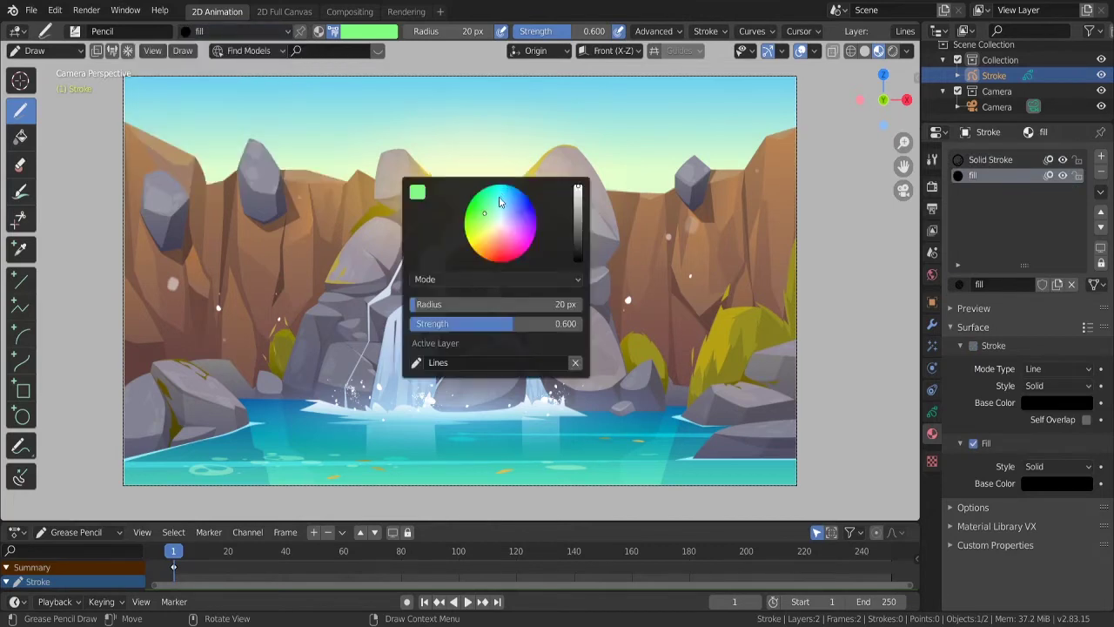
pyautogui.click(460, 365)
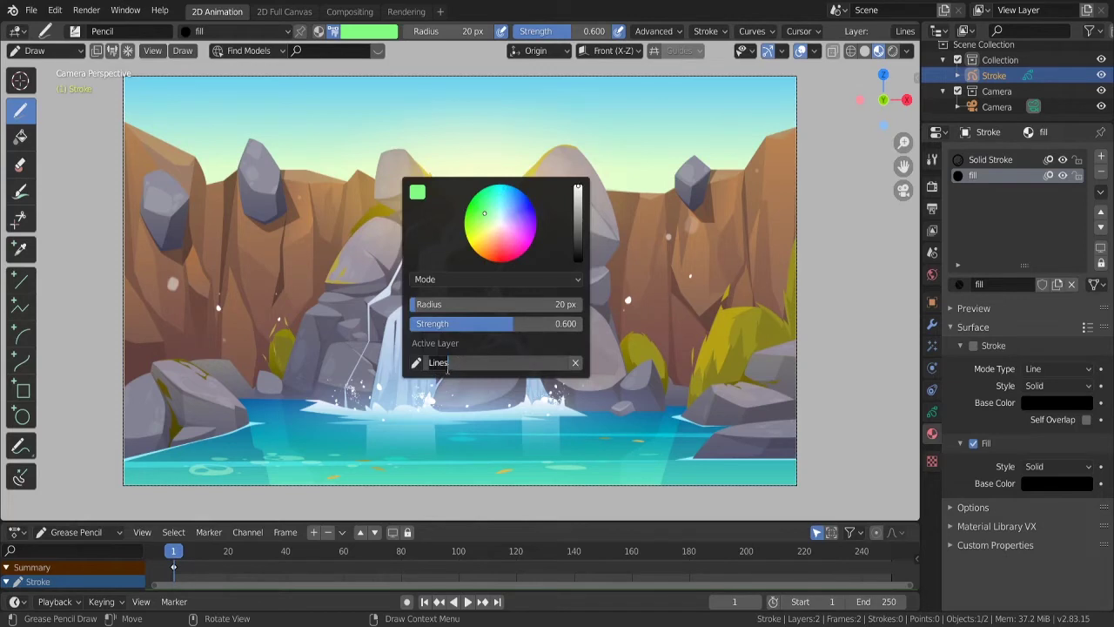
pyautogui.click(421, 366)
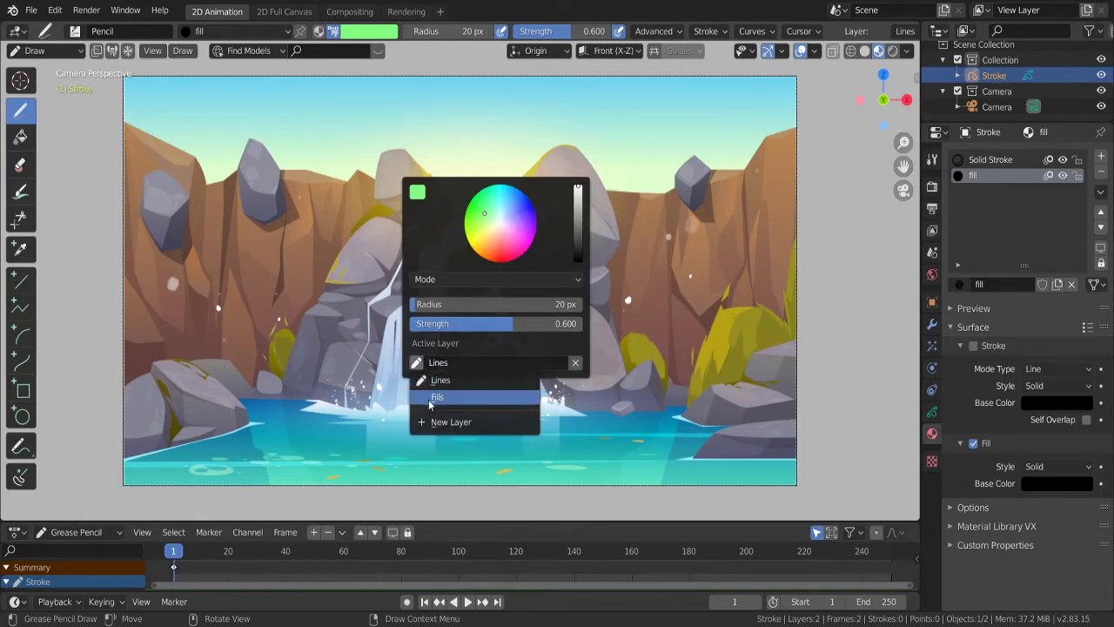
pyautogui.click(435, 397)
pyautogui.click(422, 362)
pyautogui.click(423, 381)
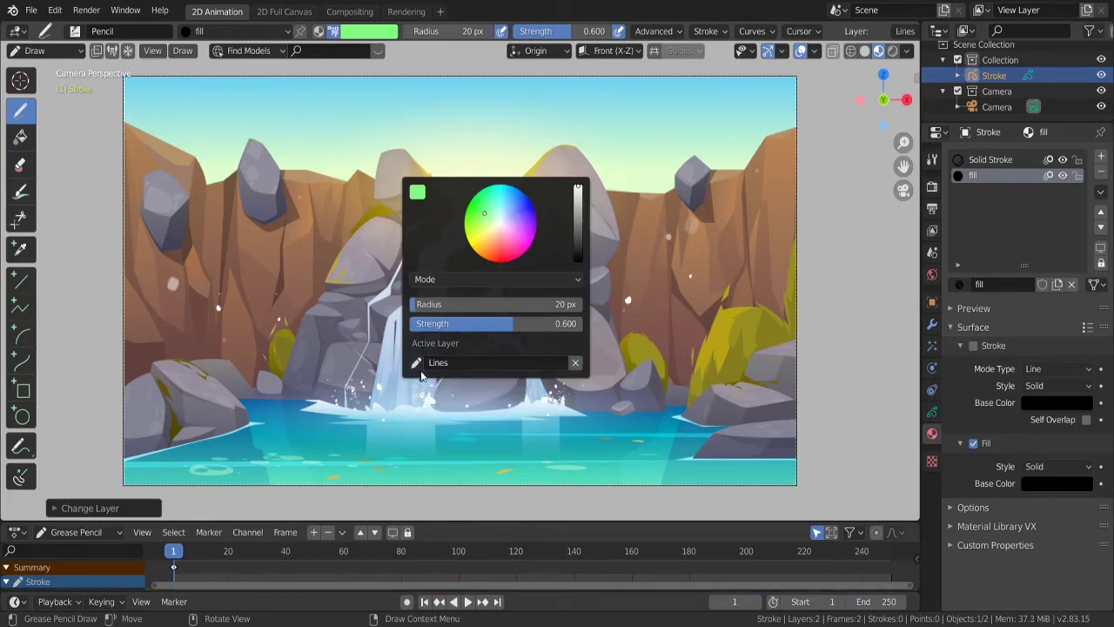
pyautogui.click(422, 364)
pyautogui.click(423, 397)
# Set the active layer to Lines.
pyautogui.click(422, 362)
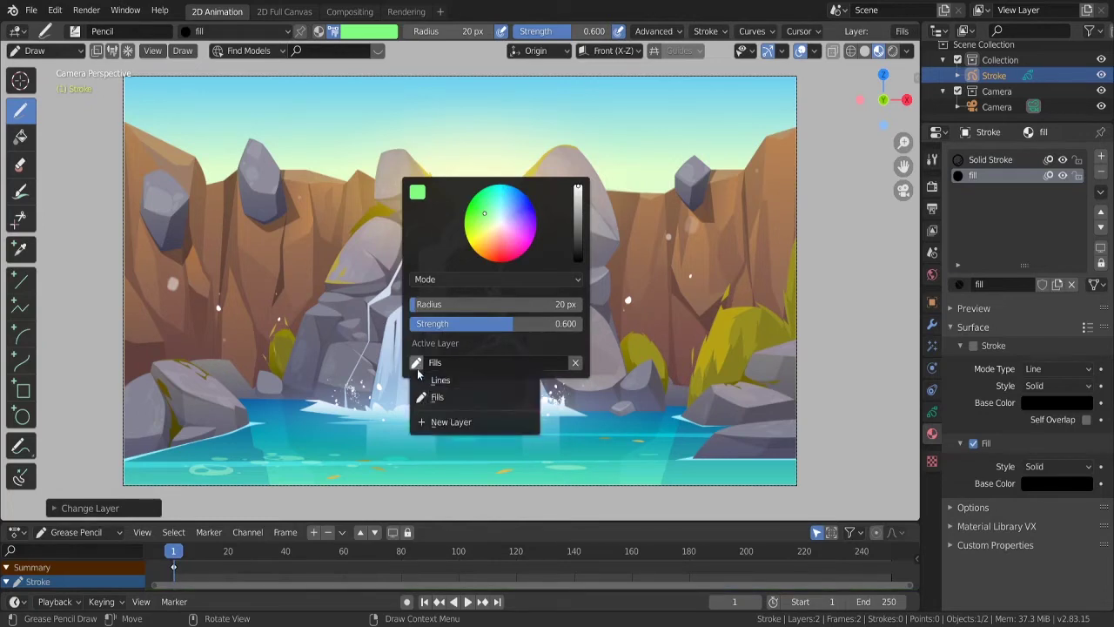
pyautogui.click(423, 381)
pyautogui.click(421, 360)
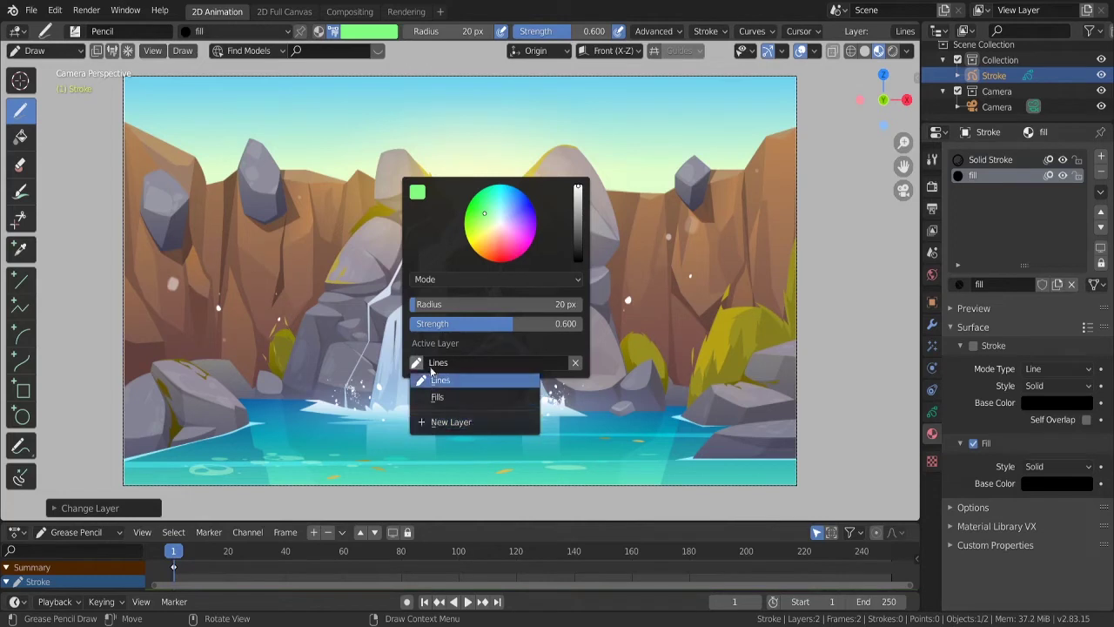
pyautogui.click(424, 381)
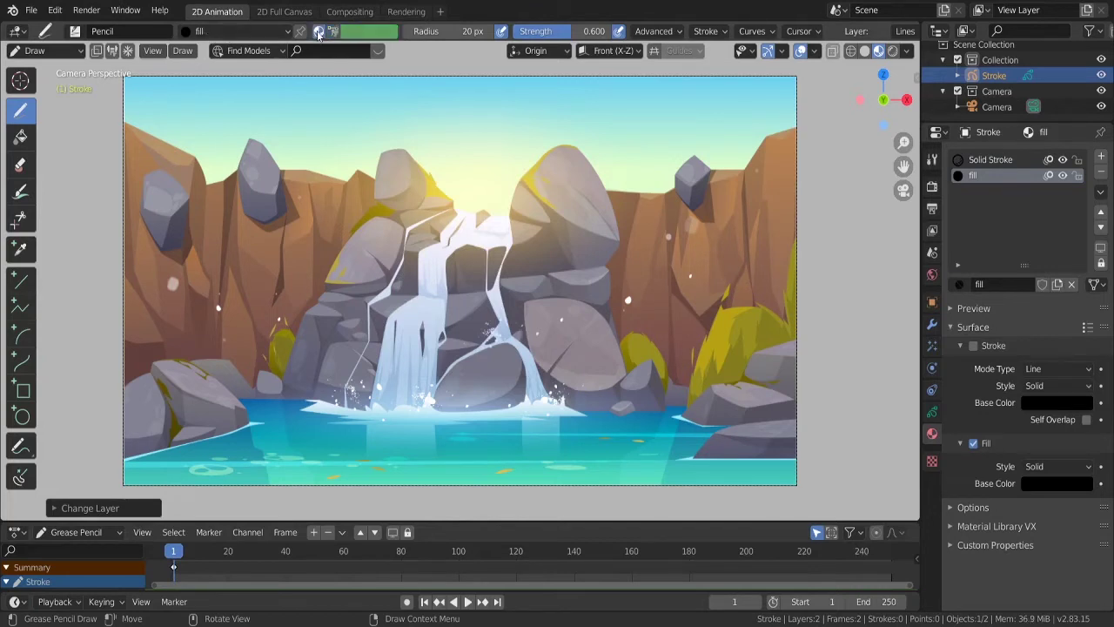
# Load the Mountain Palette in the brush colour popover.
pyautogui.click(361, 33)
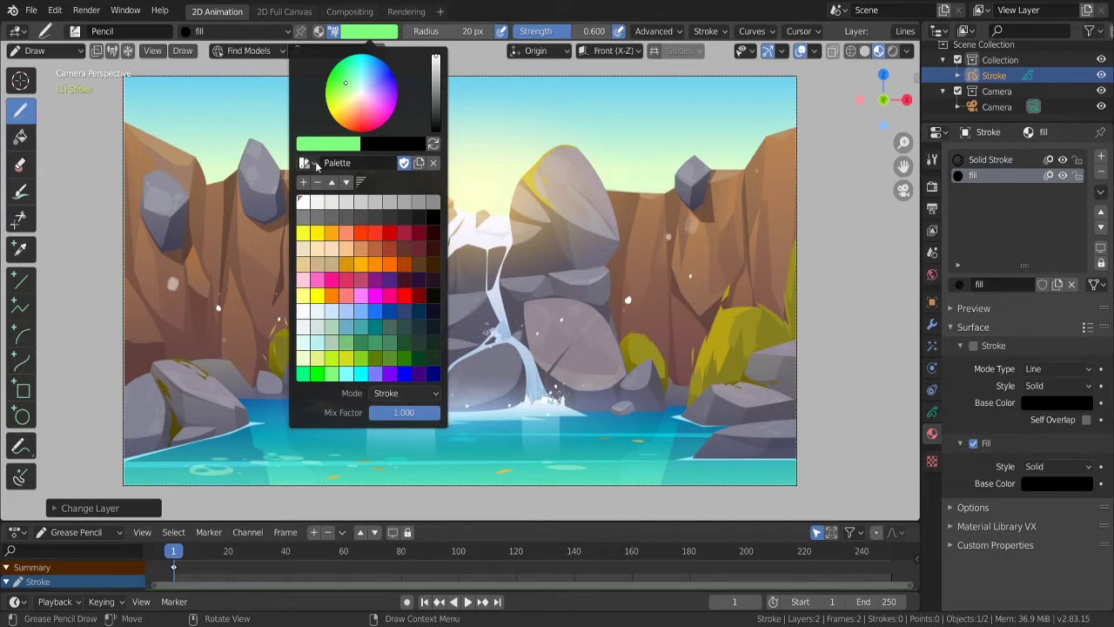
pyautogui.click(307, 163)
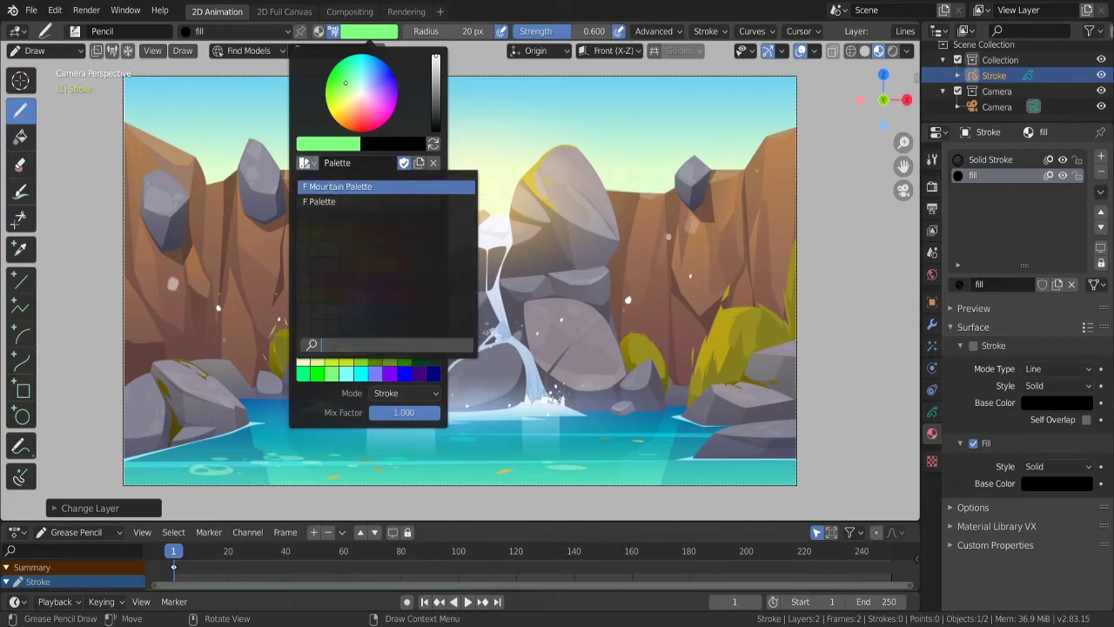
pyautogui.click(335, 186)
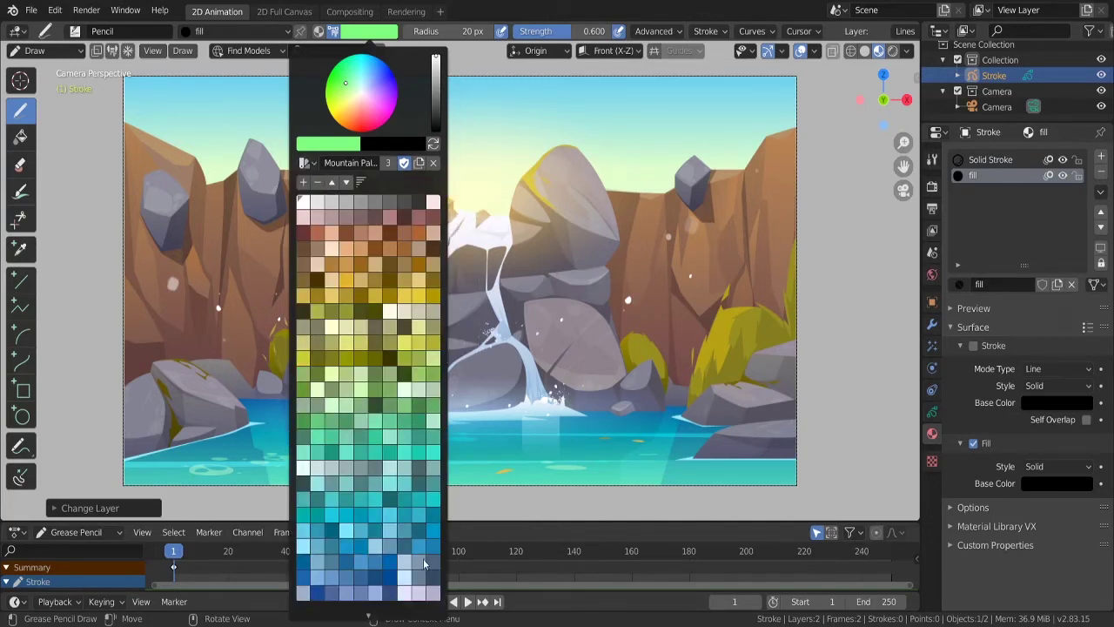
pyautogui.scroll(-3, 371, 618)
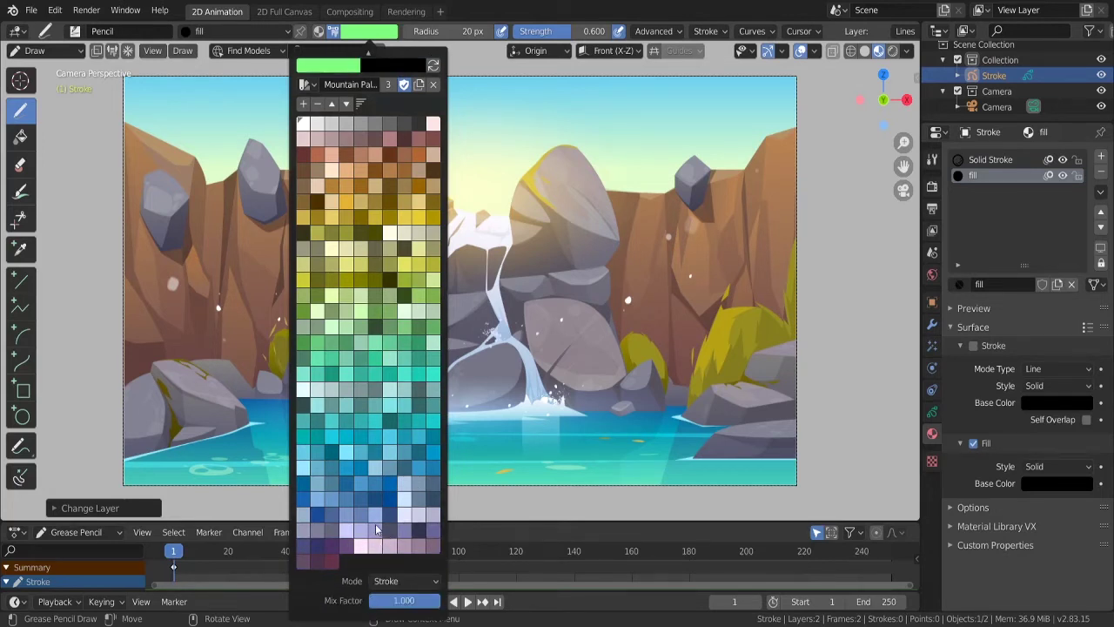
# Set the brush colour mode to Stroke and show the Object Data properties.
pyautogui.click(402, 581)
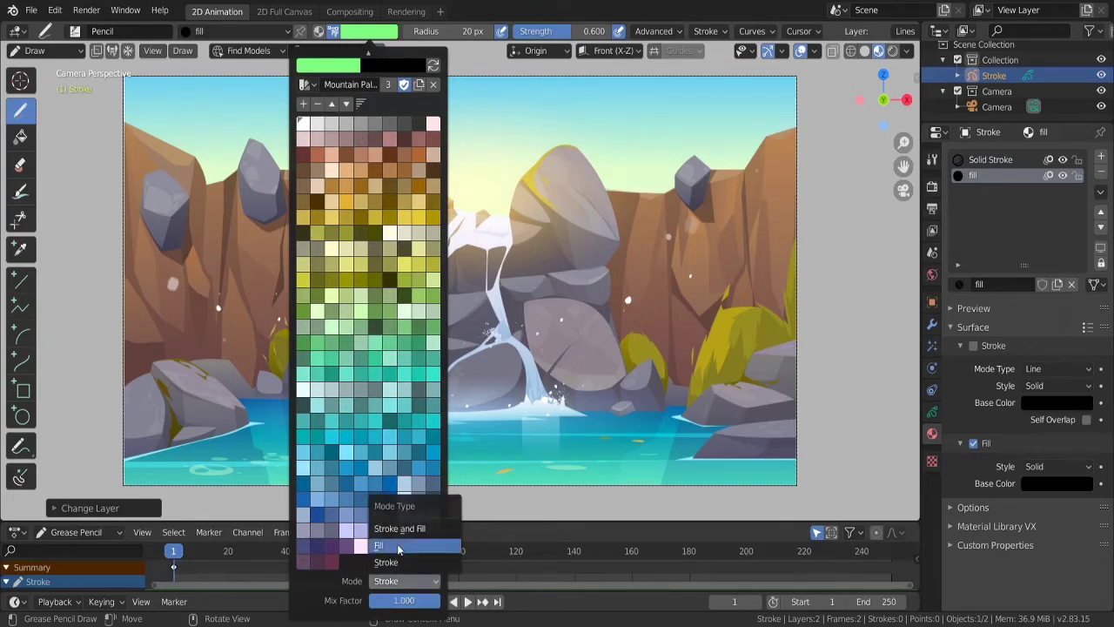
pyautogui.click(398, 528)
pyautogui.click(400, 581)
pyautogui.click(400, 530)
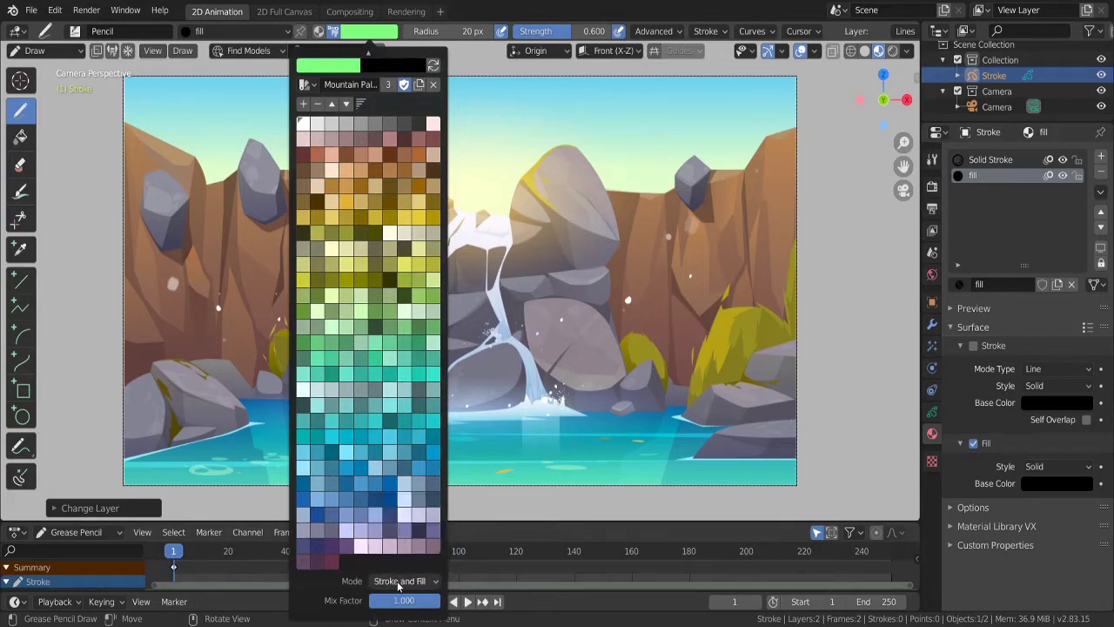
pyautogui.click(401, 580)
pyautogui.click(385, 549)
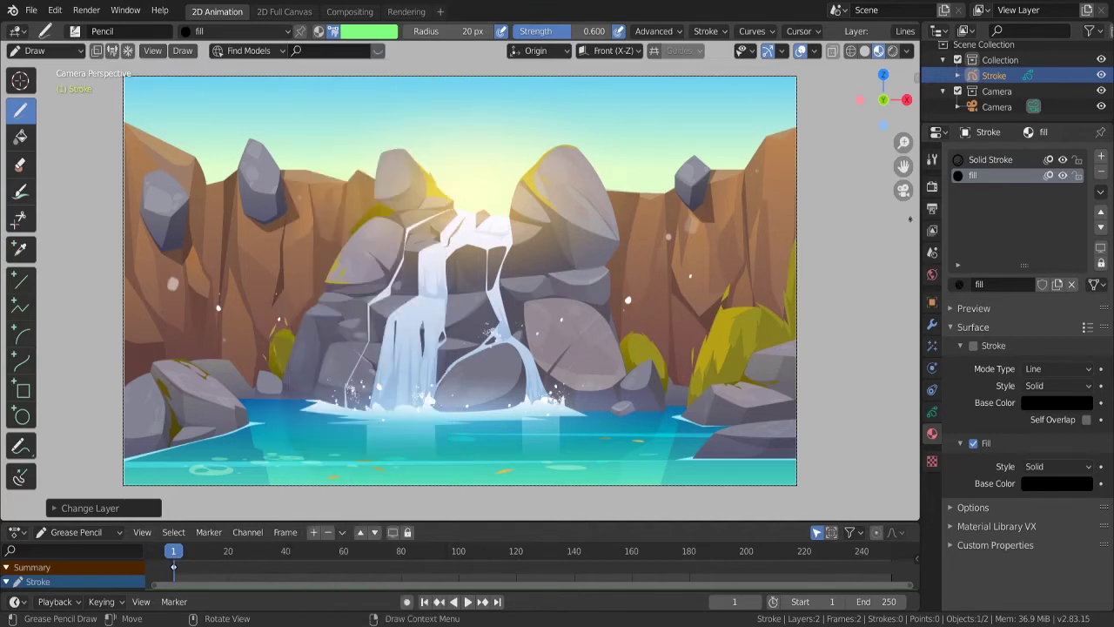
pyautogui.click(932, 411)
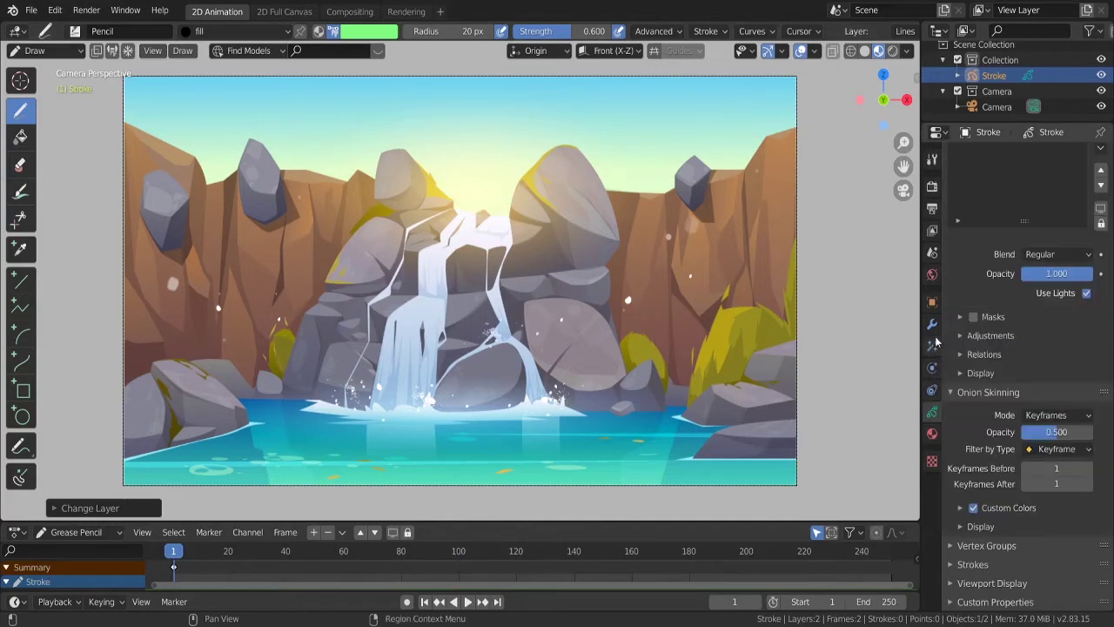
# Pick a reddish-brown brush colour from the Mountain Palette.
pyautogui.scroll(3, 1027, 348)
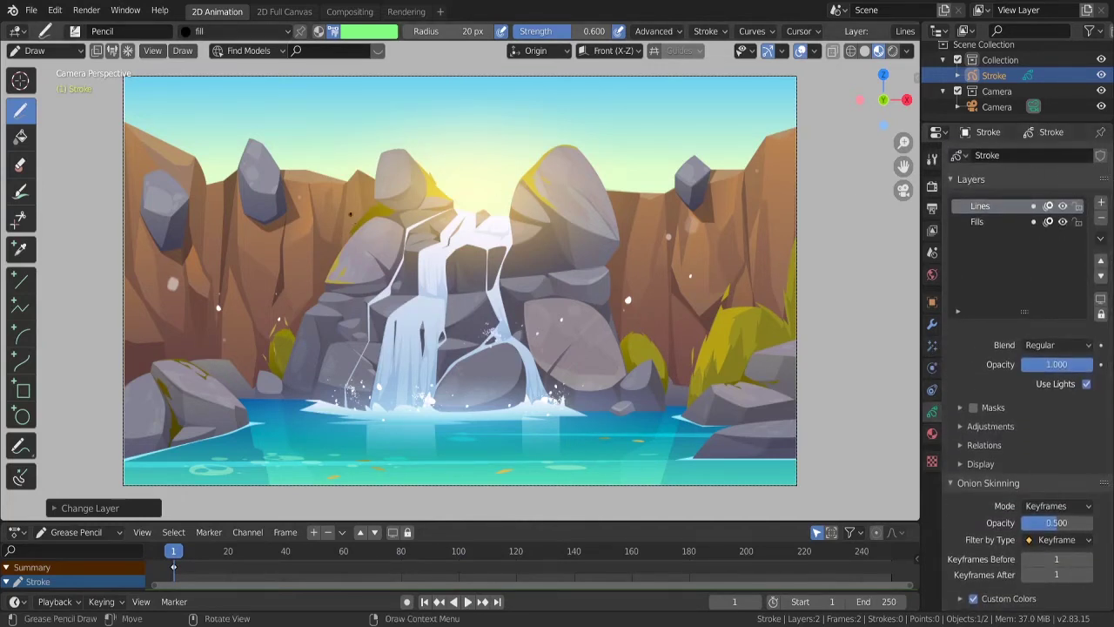
pyautogui.click(354, 35)
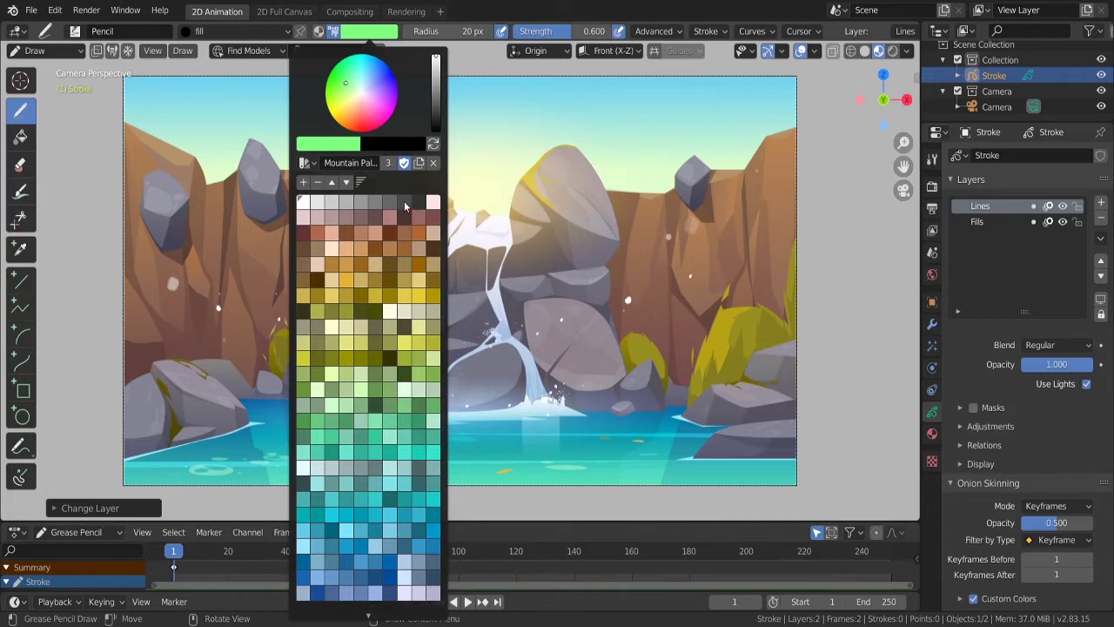
pyautogui.click(316, 233)
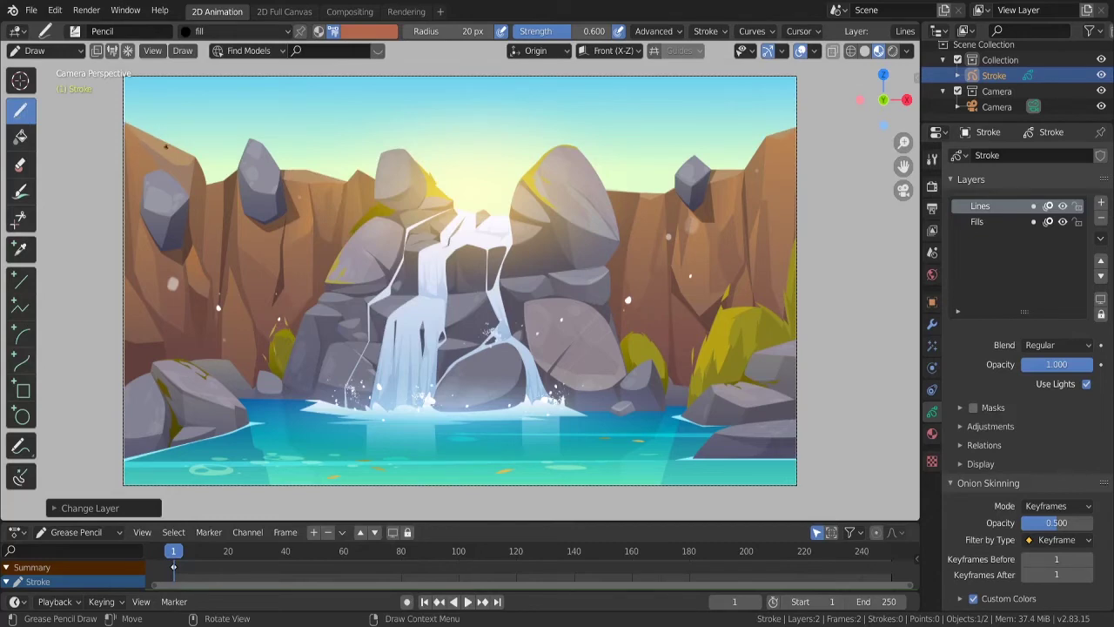
# Switch the brush colour to a pale grey-cyan Mountain Palette swatch.
pyautogui.scroll(2, 358, 243)
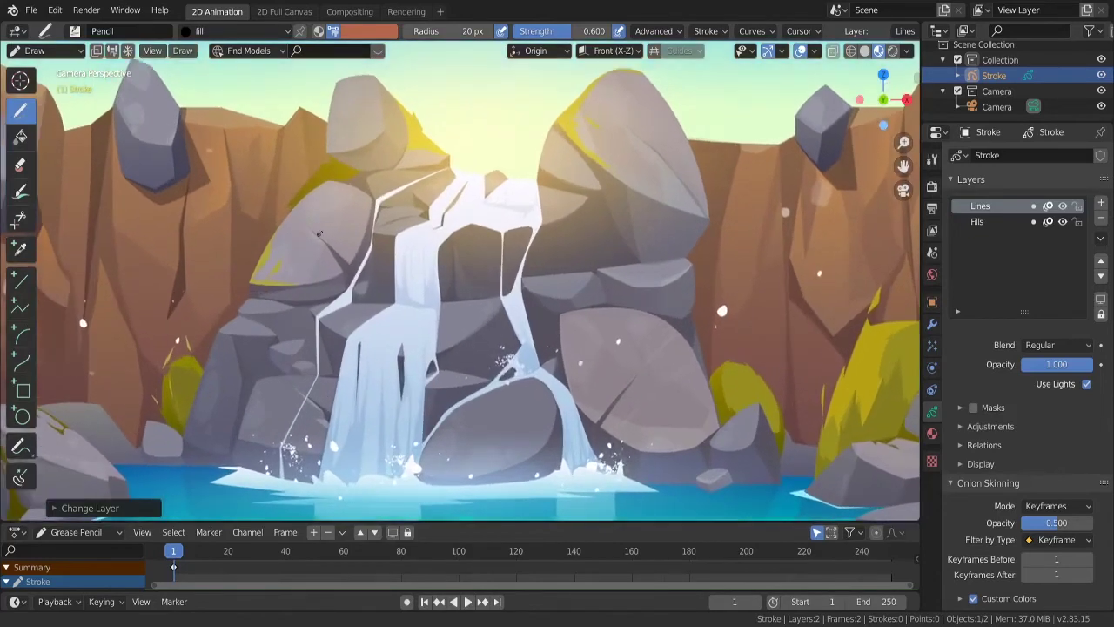
pyautogui.scroll(1, 358, 243)
pyautogui.hscroll(-3, 357, 243)
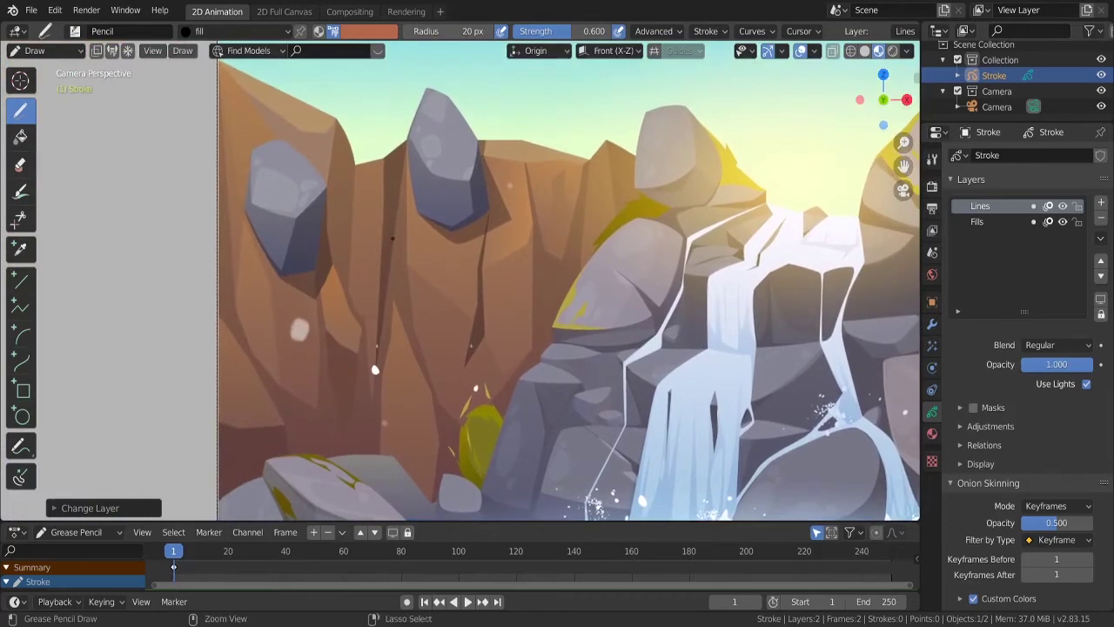
pyautogui.scroll(2, 383, 202)
pyautogui.hscroll(-2, 400, 287)
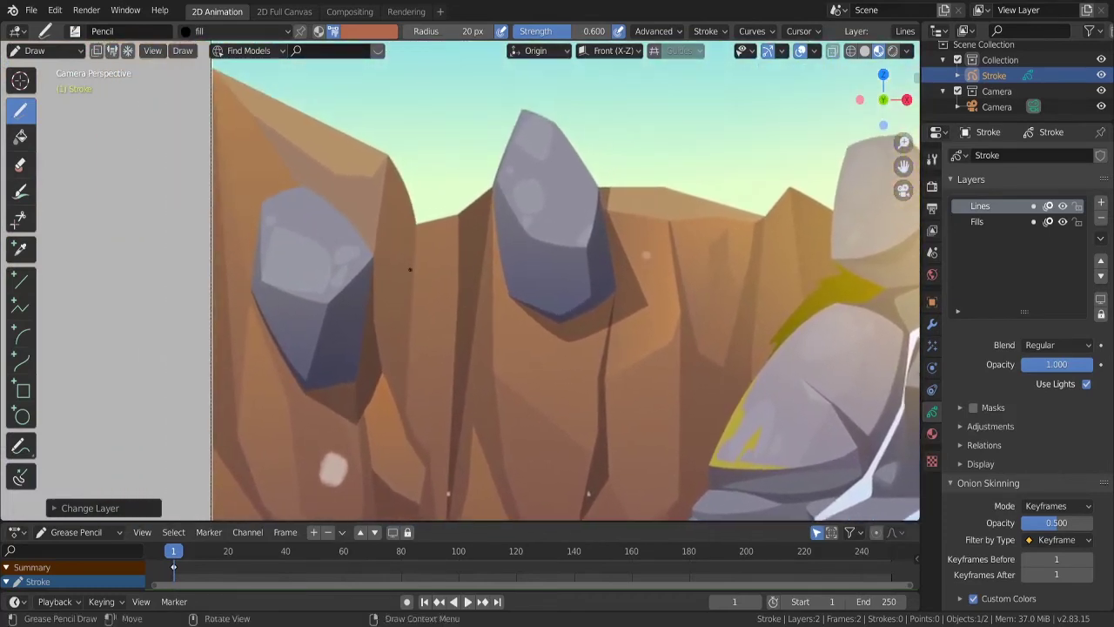
pyautogui.scroll(2, 418, 262)
pyautogui.scroll(1, 444, 228)
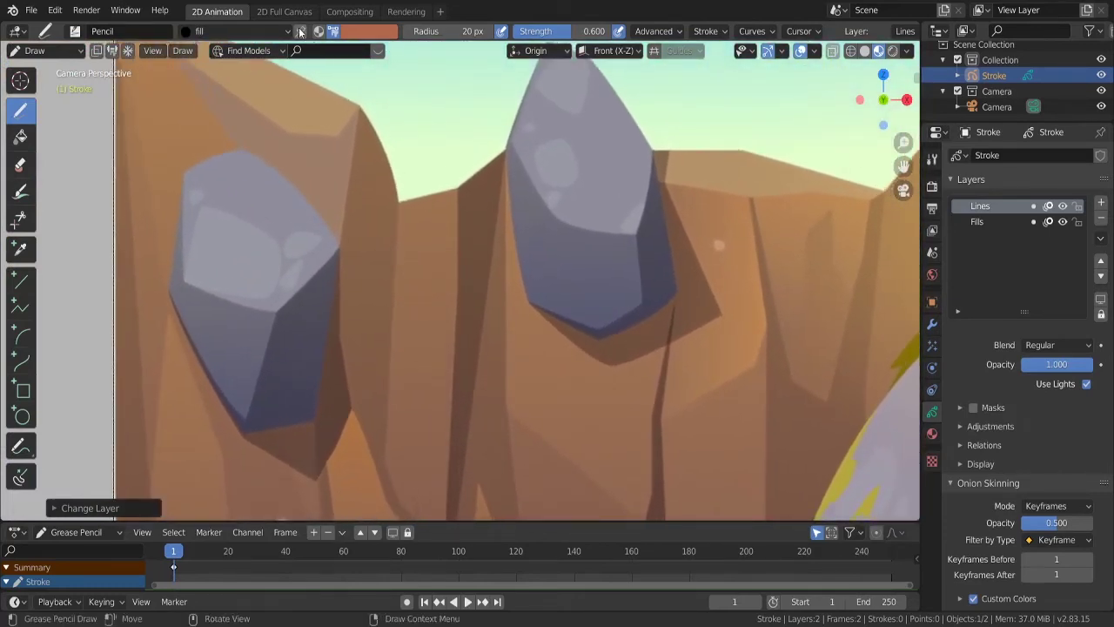
pyautogui.click(350, 34)
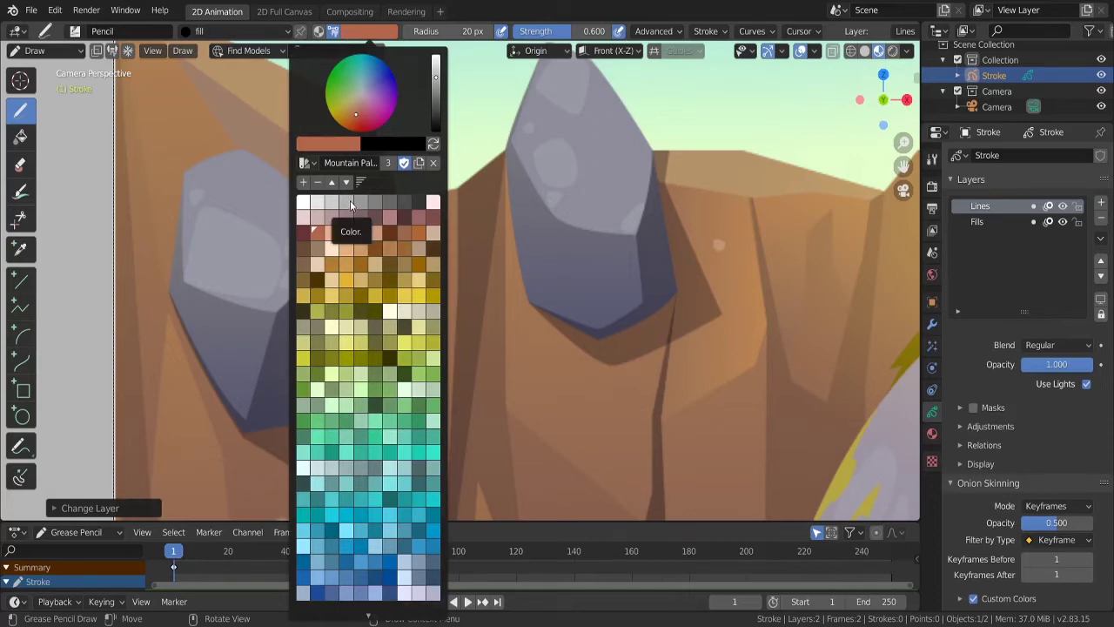
pyautogui.click(334, 470)
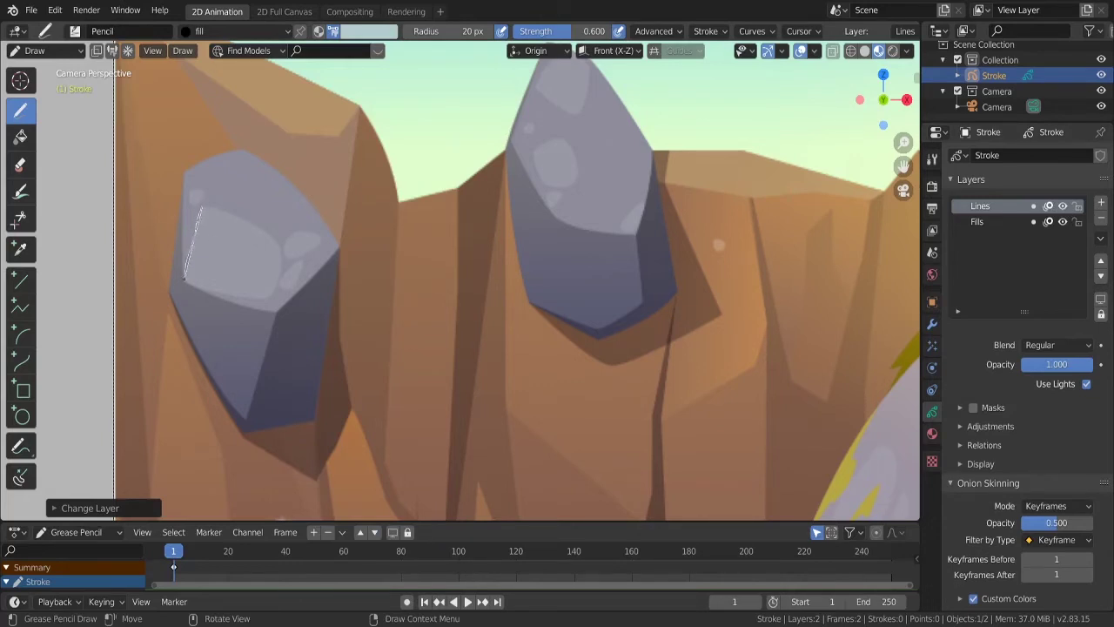
# Draw over the left rock's highlight, then undo the resulting black filled shape.
pyautogui.moveTo(185, 278)
pyautogui.mouseDown()
pyautogui.moveTo(271, 294)
pyautogui.moveTo(265, 230)
pyautogui.moveTo(235, 216)
pyautogui.mouseUp()
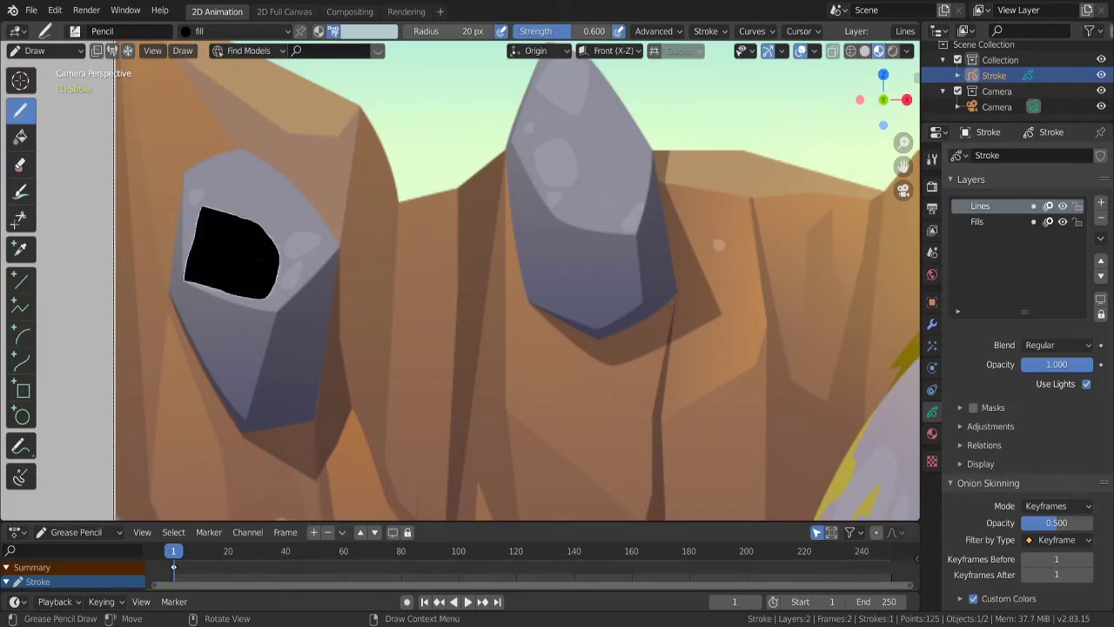
pyautogui.click(218, 32)
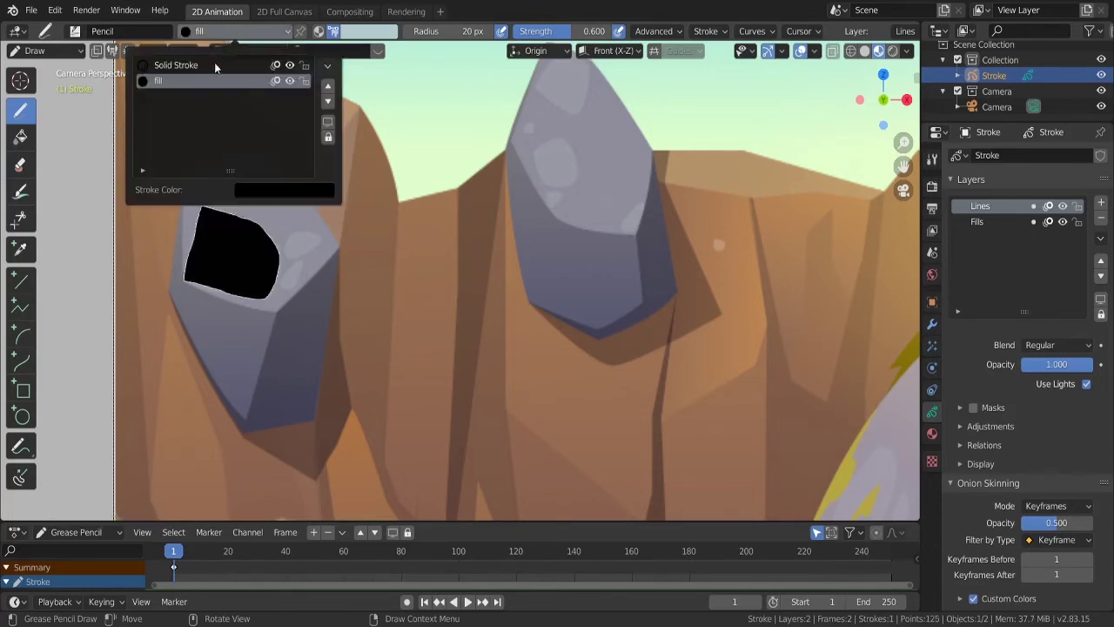
pyautogui.click(214, 65)
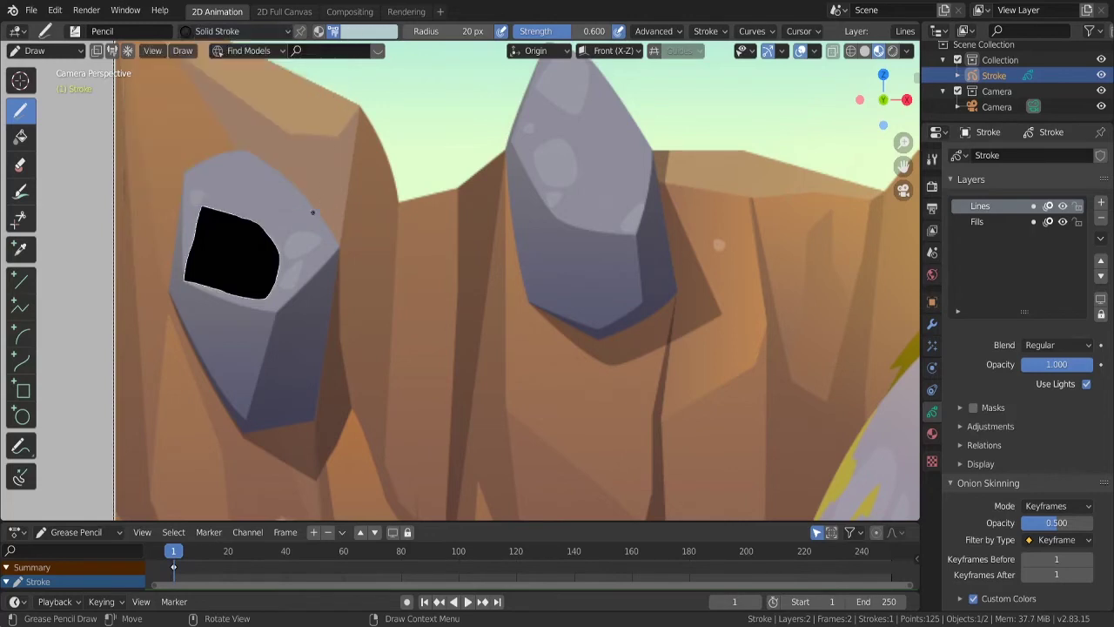
pyautogui.hotkey('ctrl', 'z')
pyautogui.hotkey('ctrl', 'z')
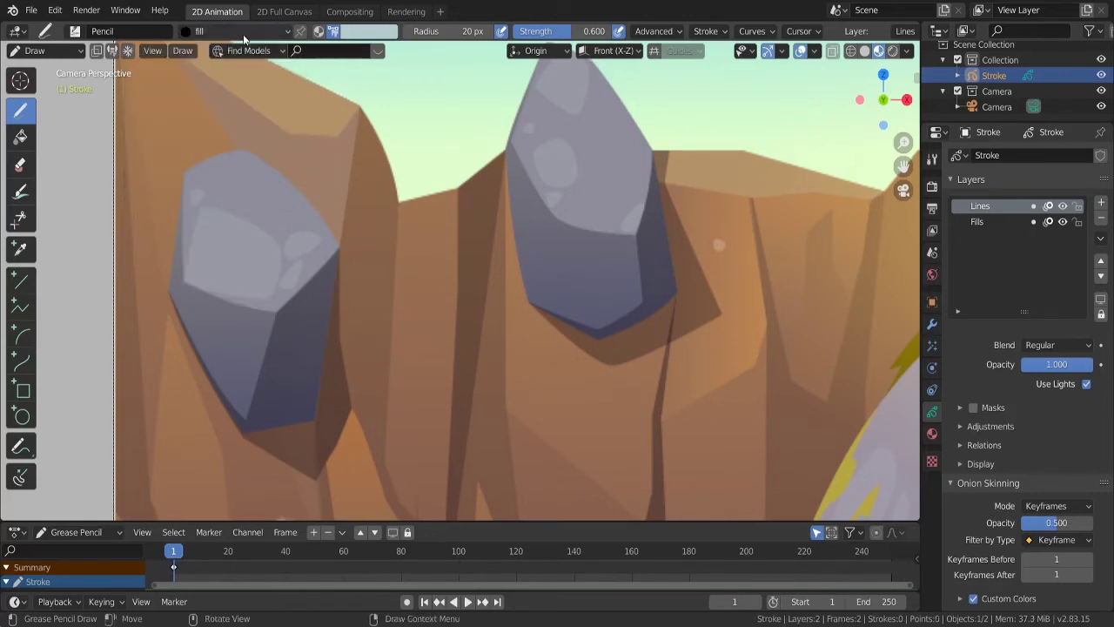
# Select the Solid Stroke material and keep the brush colour mode on Stroke.
pyautogui.click(239, 33)
pyautogui.click(233, 64)
pyautogui.click(355, 35)
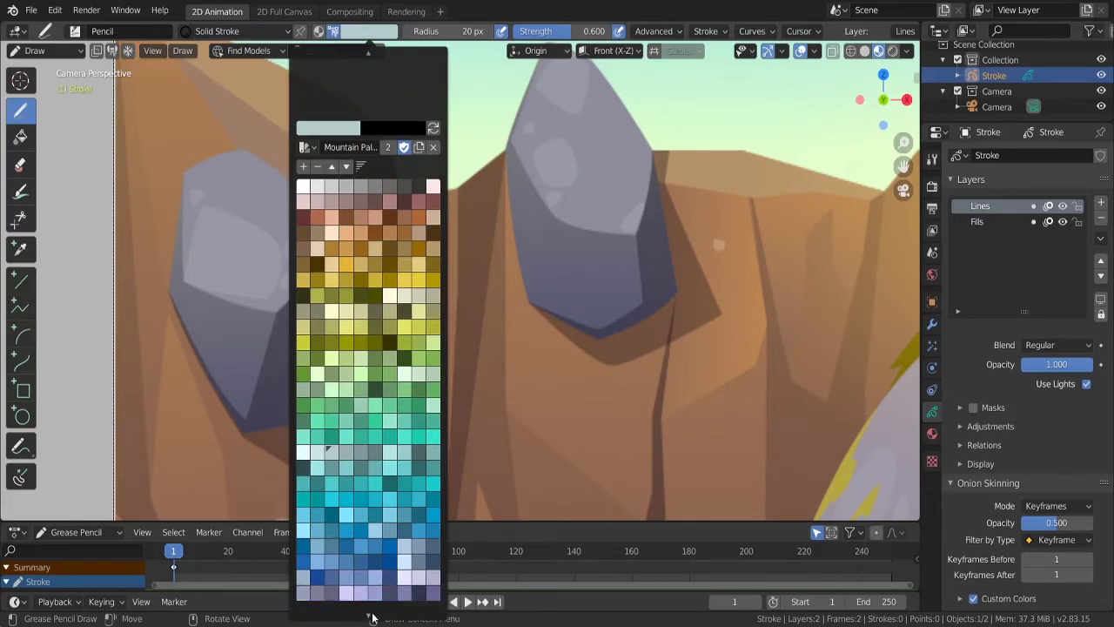
pyautogui.moveTo(369, 615)
pyautogui.click(405, 580)
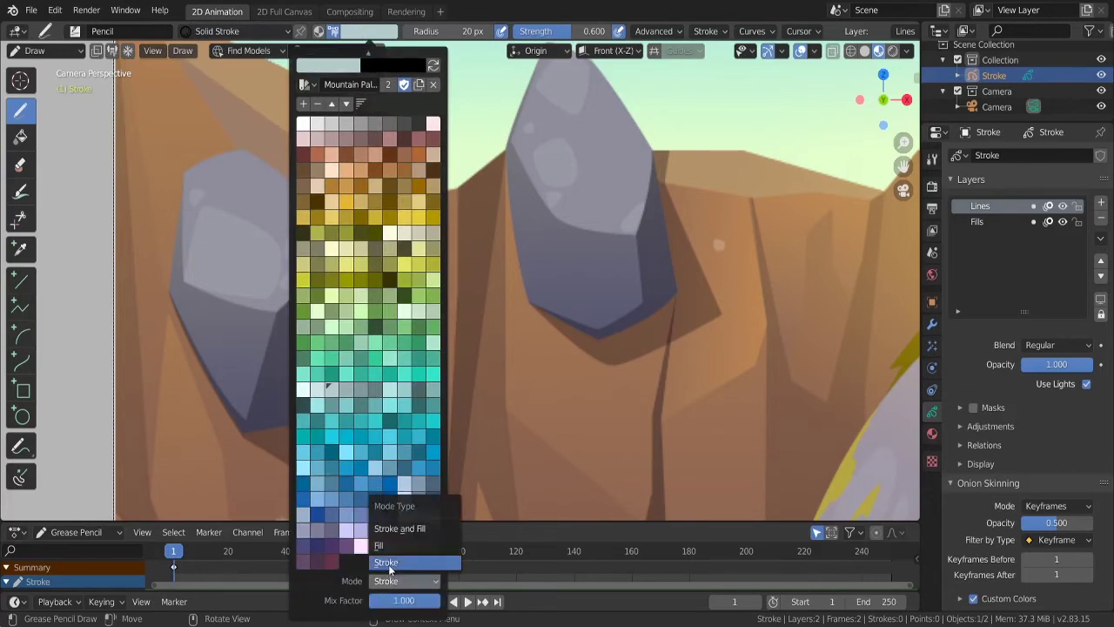
pyautogui.click(388, 562)
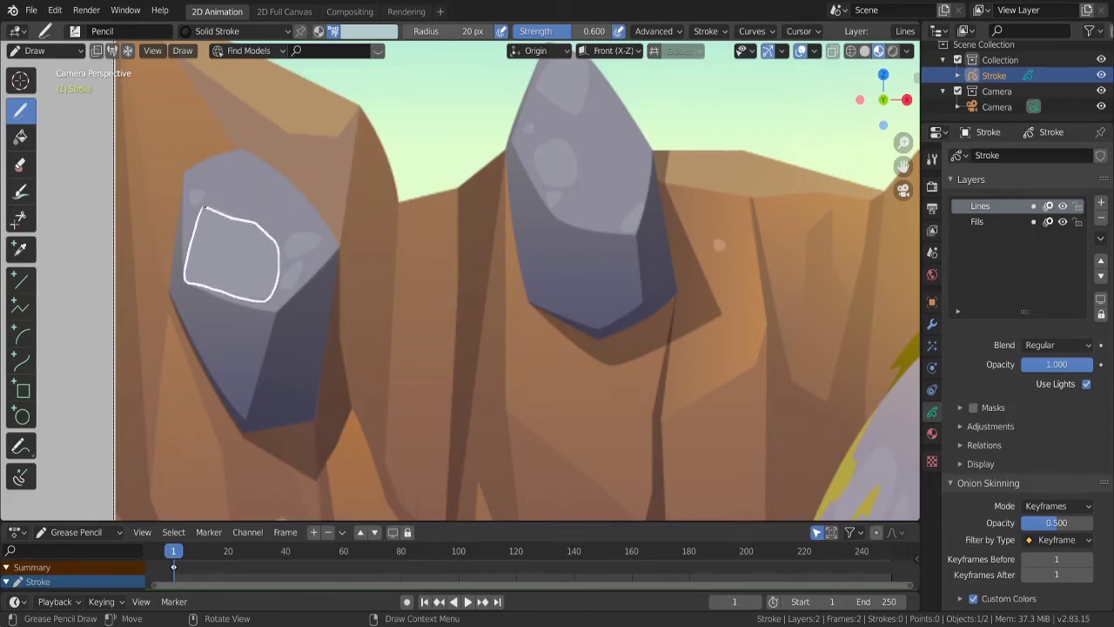
# Trace the rock's highlight outline and raise stroke smoothing to 2.
pyautogui.moveTo(206, 207); pyautogui.dragTo(202, 209)
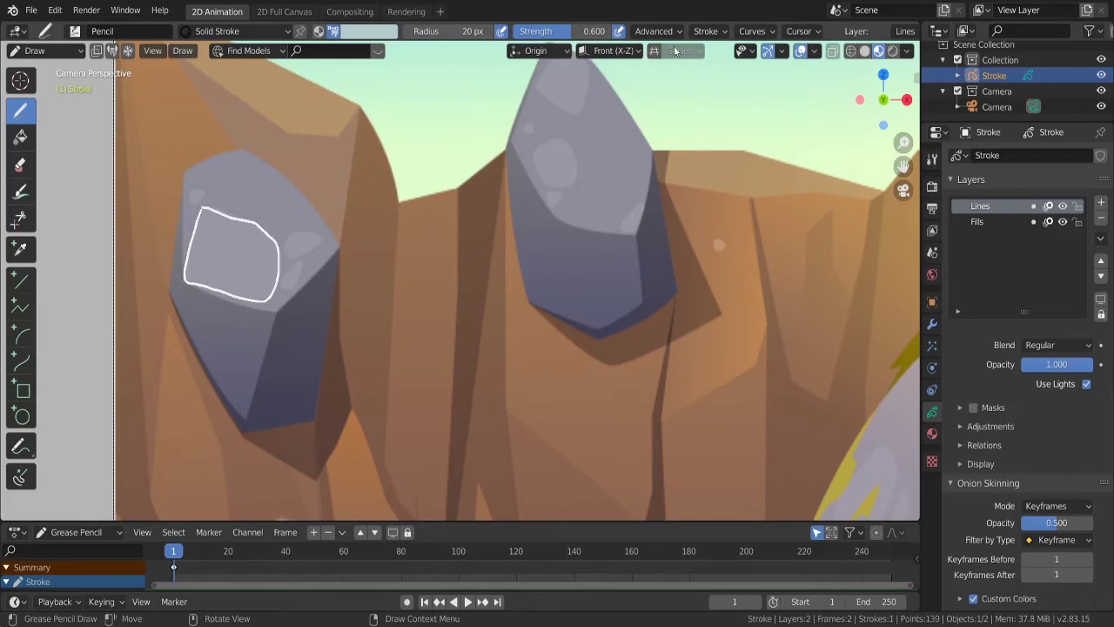
pyautogui.click(706, 31)
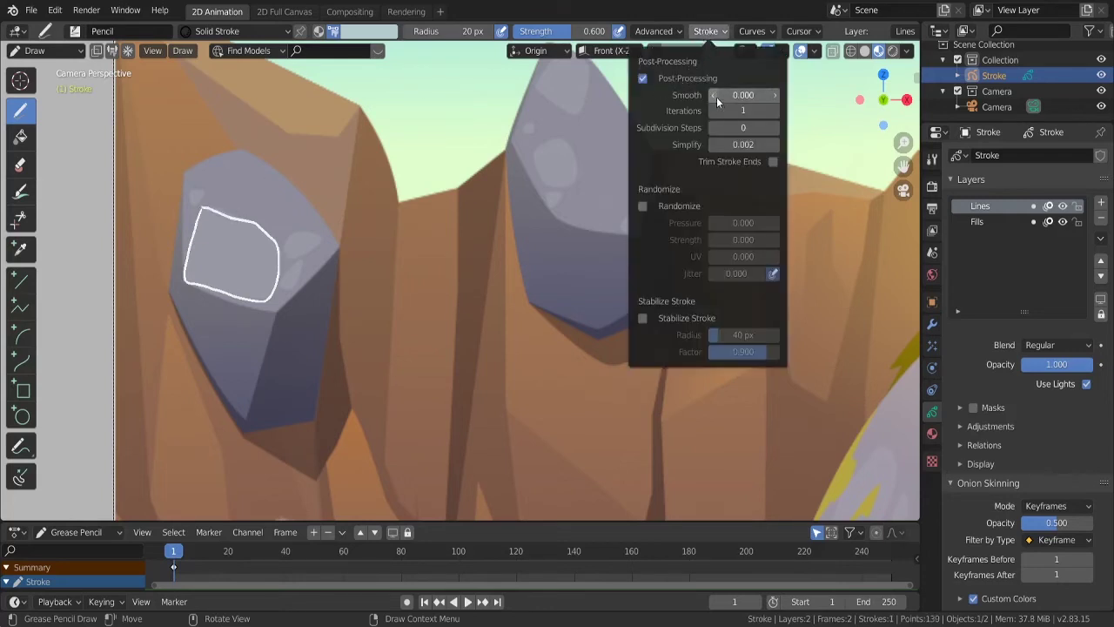
pyautogui.moveTo(717, 97); pyautogui.dragTo(788, 108)
# Enable Stabilize Stroke with a 15 px radius and 0.5 factor.
pyautogui.click(658, 319)
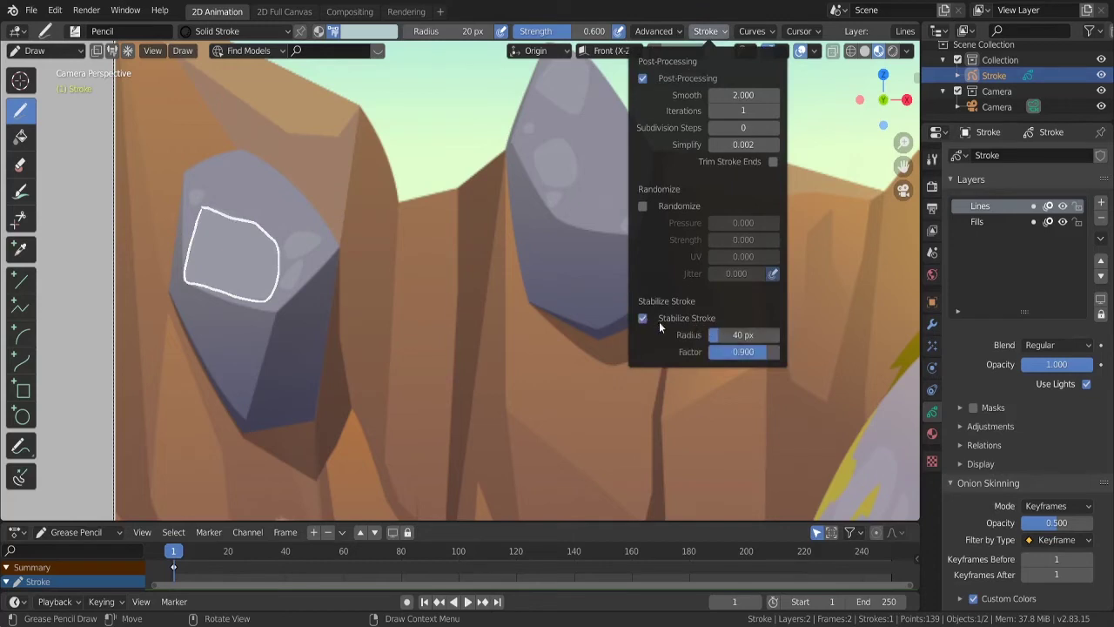
pyautogui.moveTo(731, 336); pyautogui.dragTo(728, 335)
pyautogui.click(731, 335)
pyautogui.write('1')
pyautogui.write('5')
pyautogui.press('Return')
pyautogui.click(746, 351)
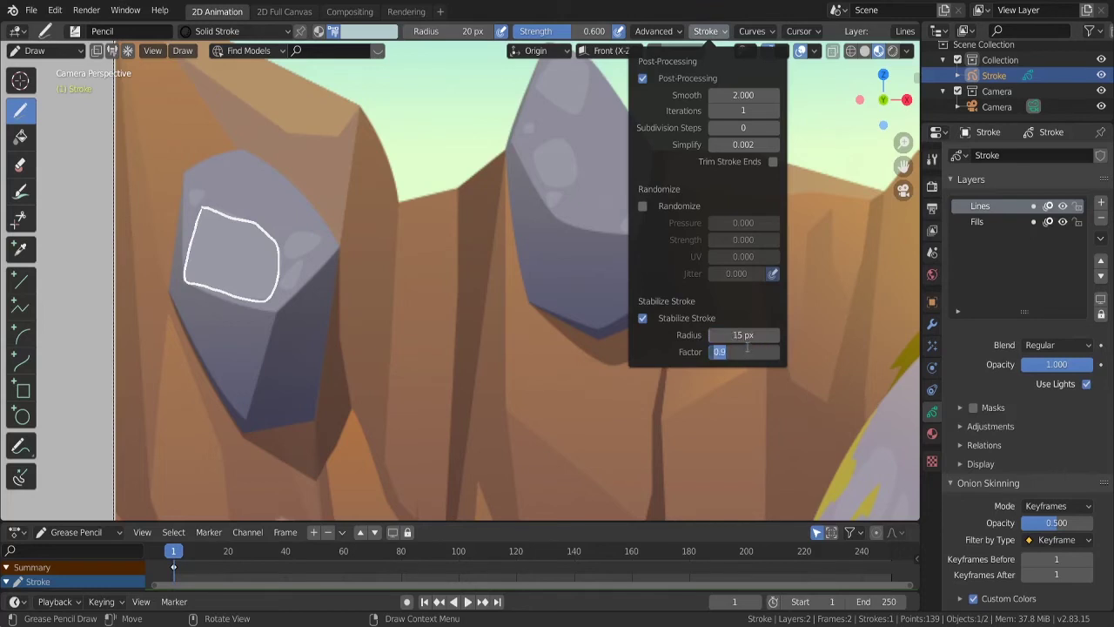
pyautogui.press('BackSpace')
pyautogui.press('Return')
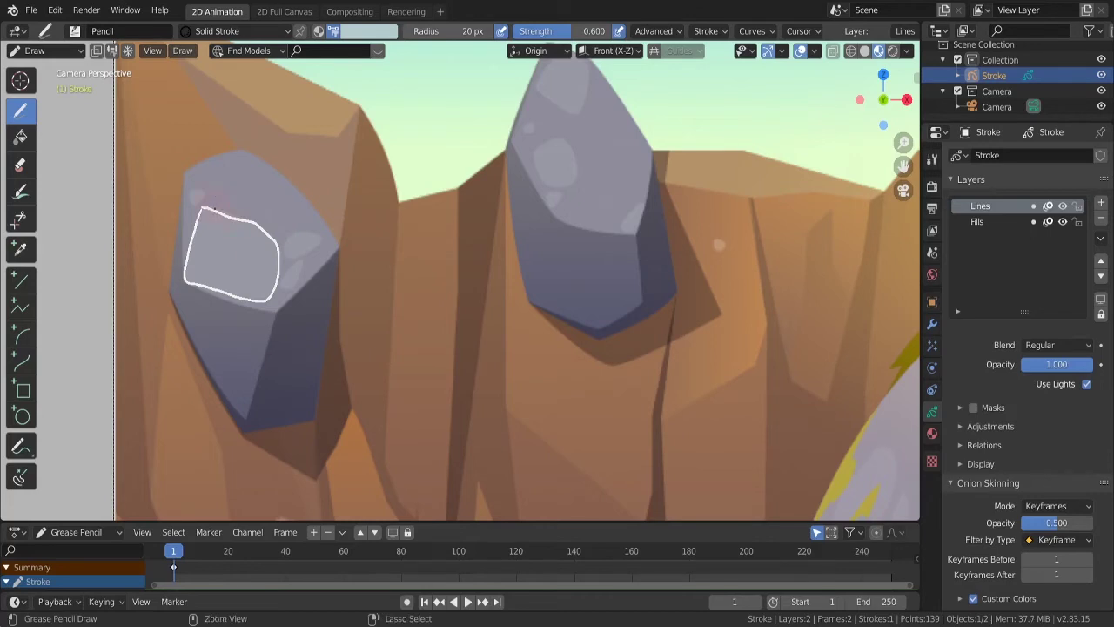
# Switch to the Eraser tool with the Eraser Stroke brush and erase the left rock's outline.
pyautogui.click(20, 164)
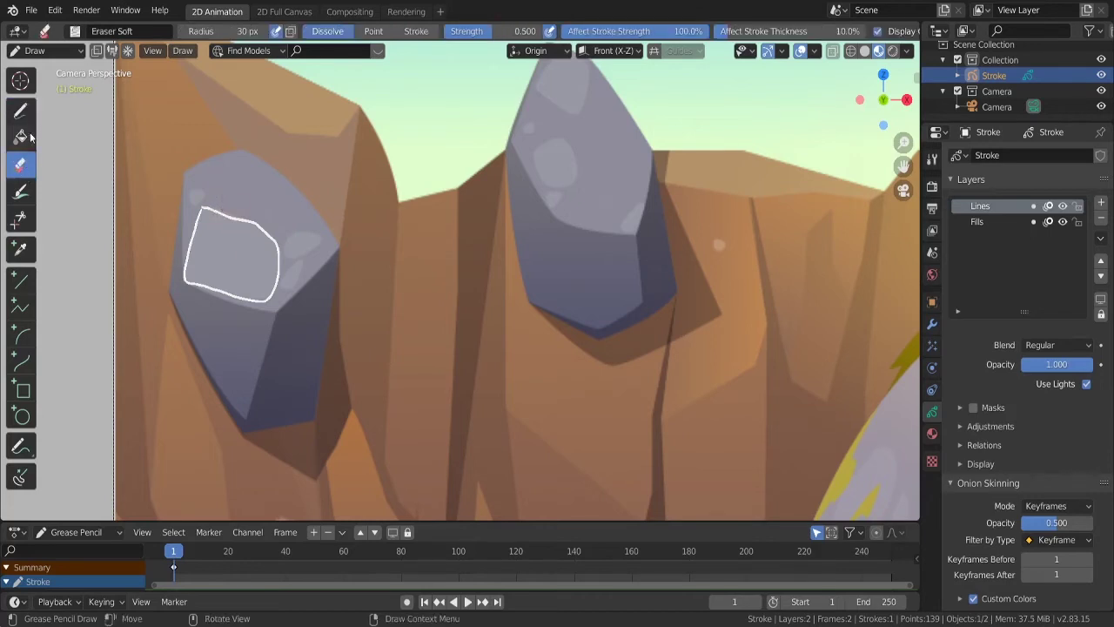
pyautogui.click(90, 30)
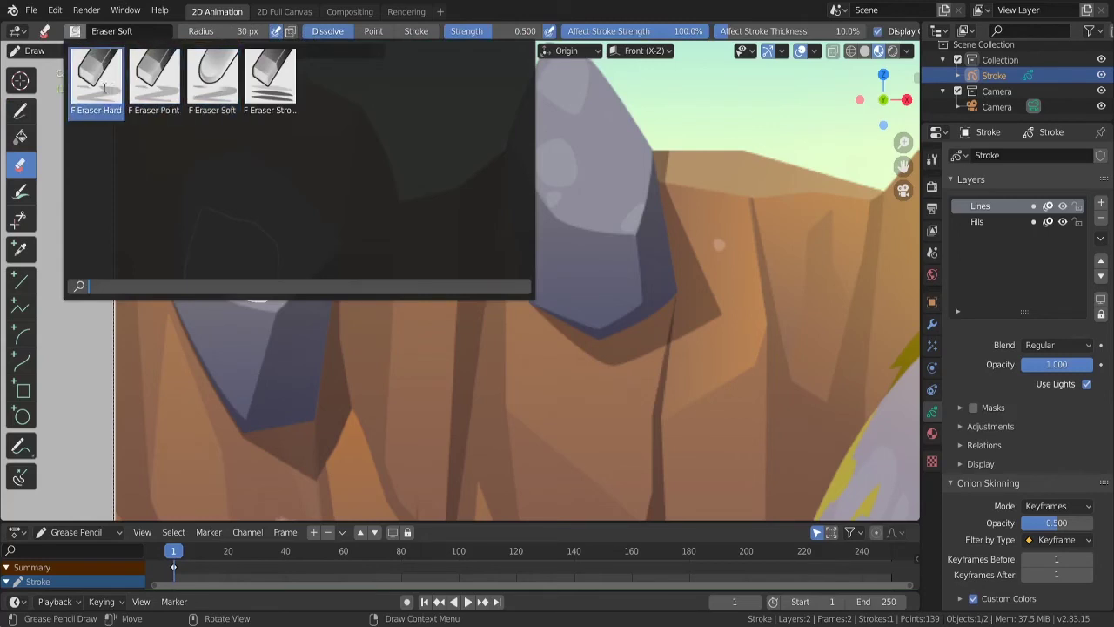
pyautogui.click(95, 79)
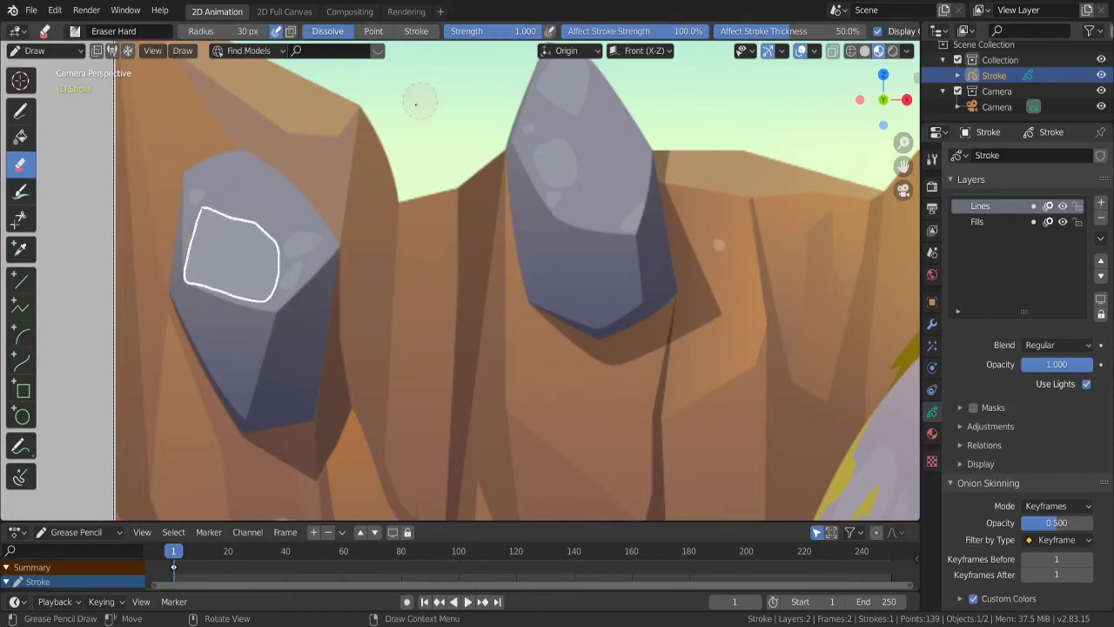
pyautogui.click(77, 33)
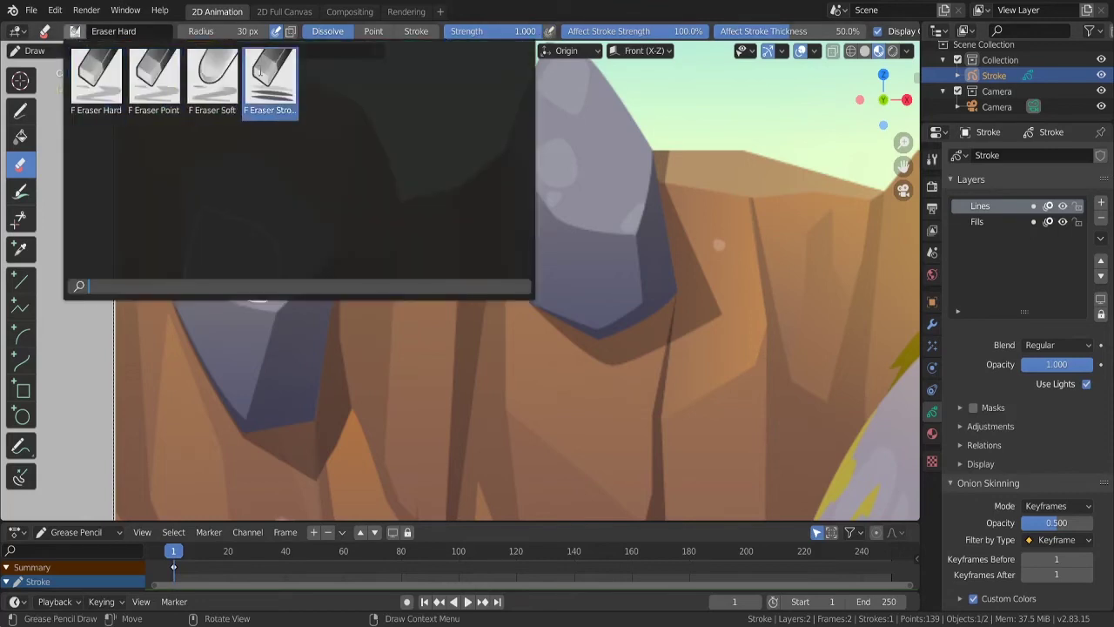
pyautogui.click(270, 83)
pyautogui.moveTo(174, 253); pyautogui.dragTo(288, 252)
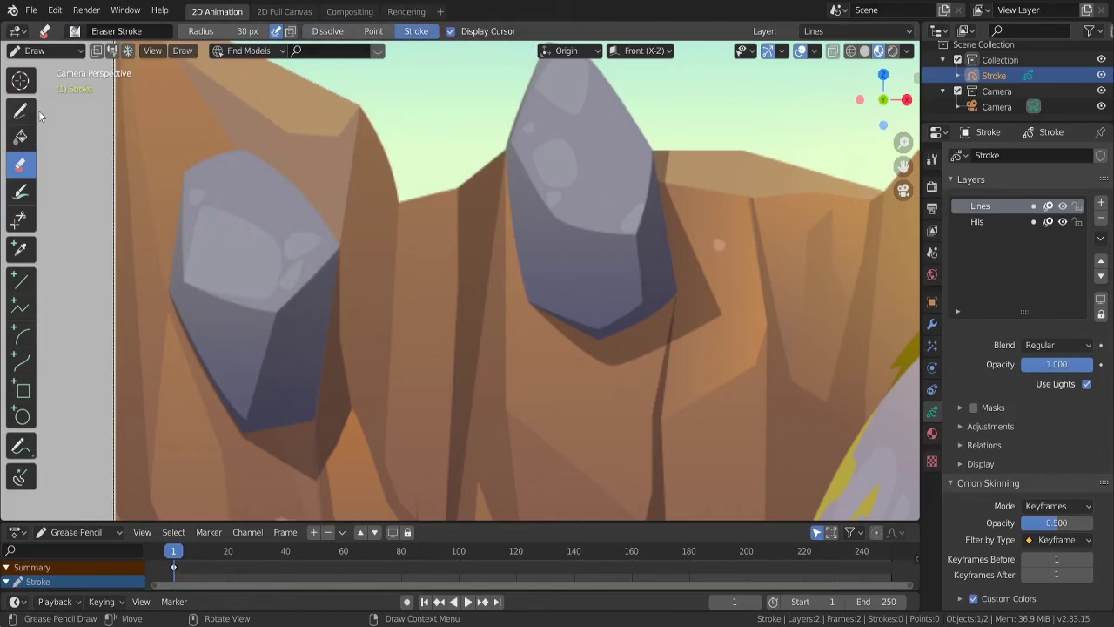
# Redraw a closed highlight outline on the left rock's top face.
pyautogui.click(20, 110)
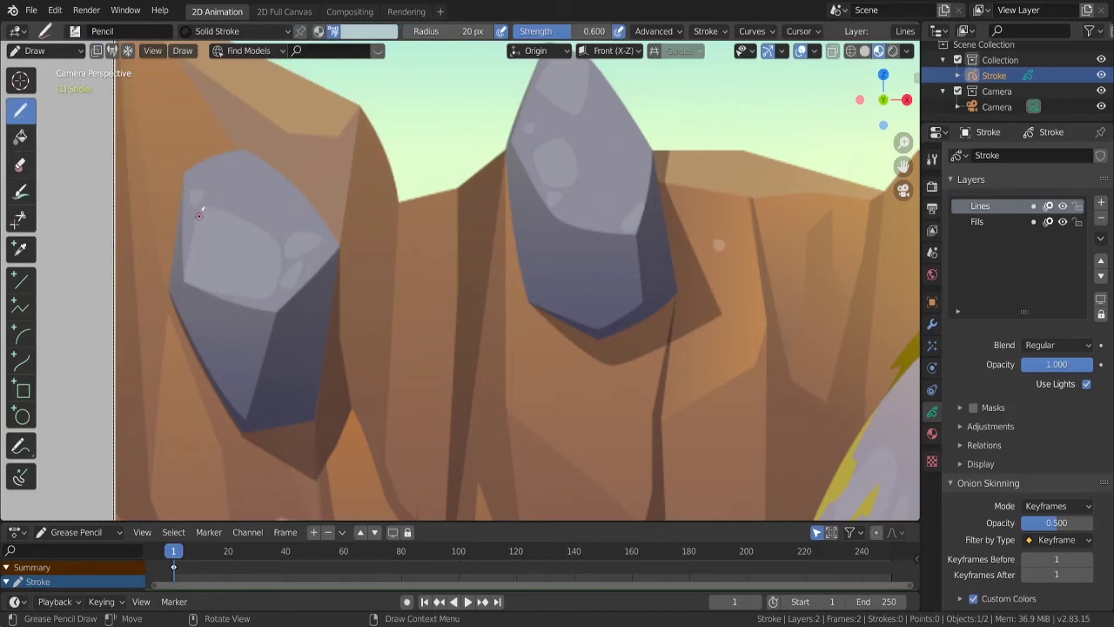
pyautogui.moveTo(199, 215); pyautogui.dragTo(187, 271)
pyautogui.moveTo(188, 281)
pyautogui.mouseDown()
pyautogui.moveTo(277, 289)
pyautogui.moveTo(273, 239)
pyautogui.moveTo(216, 210)
pyautogui.mouseUp()
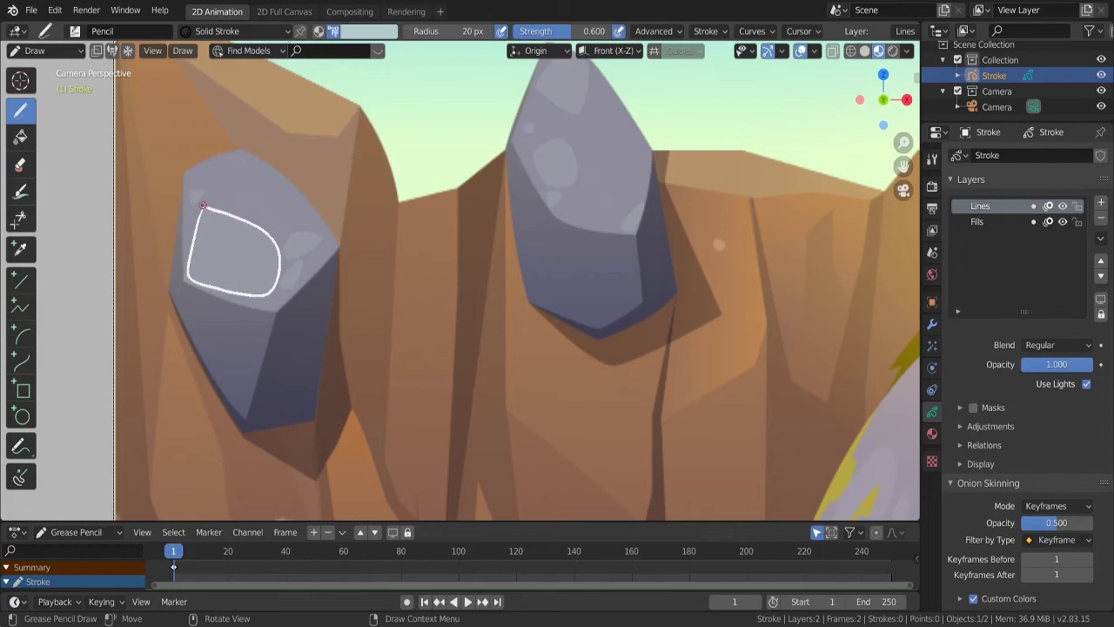
pyautogui.moveTo(202, 206); pyautogui.dragTo(203, 208)
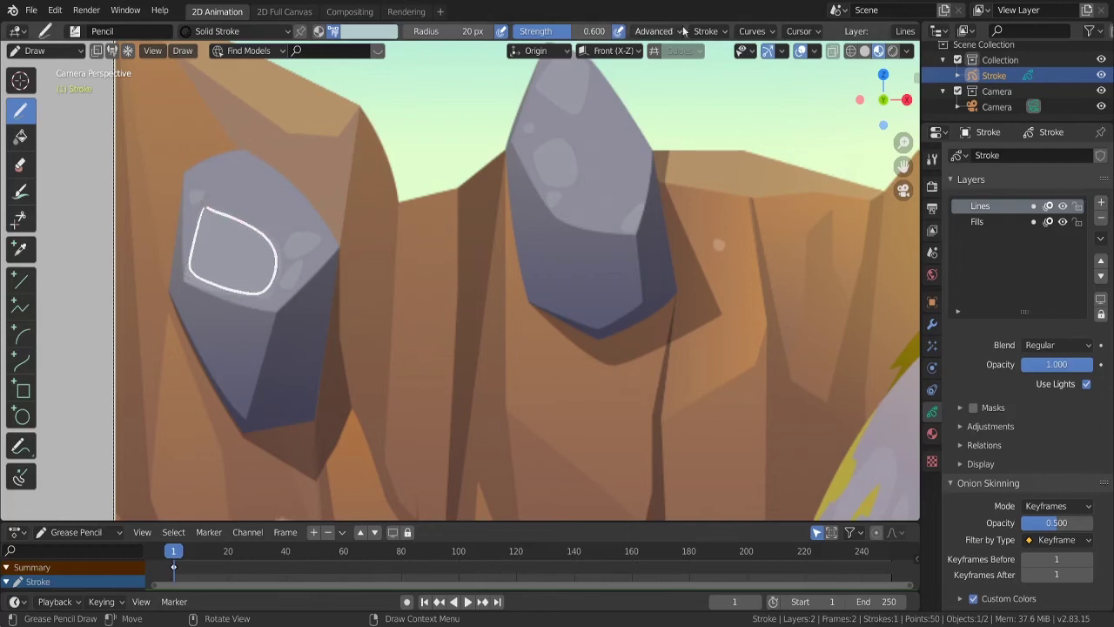
# Lower the stroke Smooth value to 1.
pyautogui.click(706, 31)
pyautogui.click(742, 96)
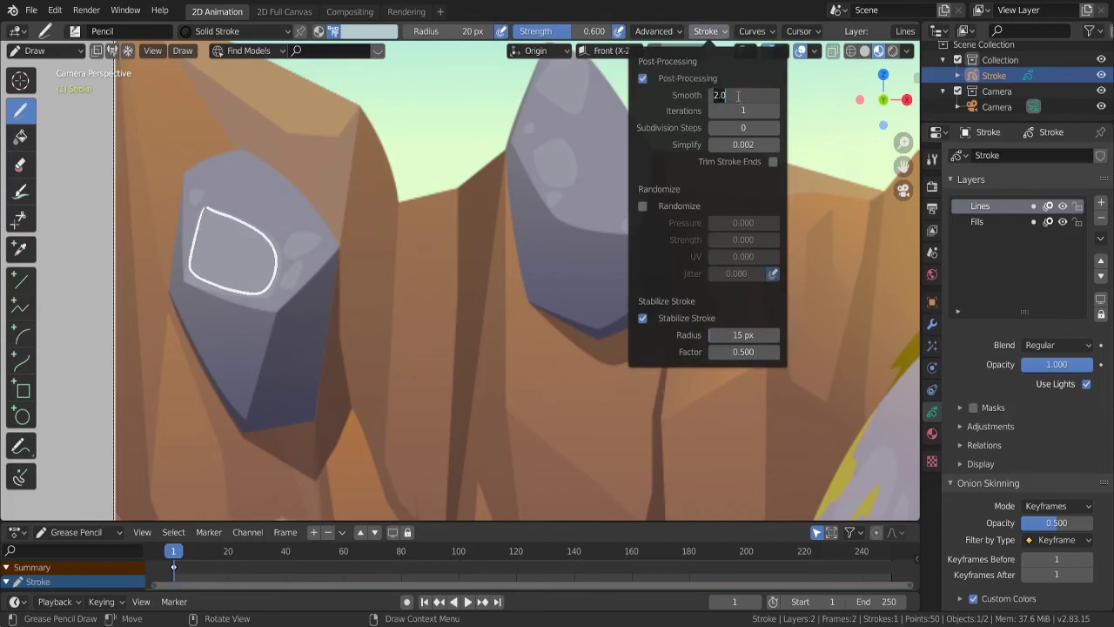
pyautogui.write('1')
pyautogui.press('Return')
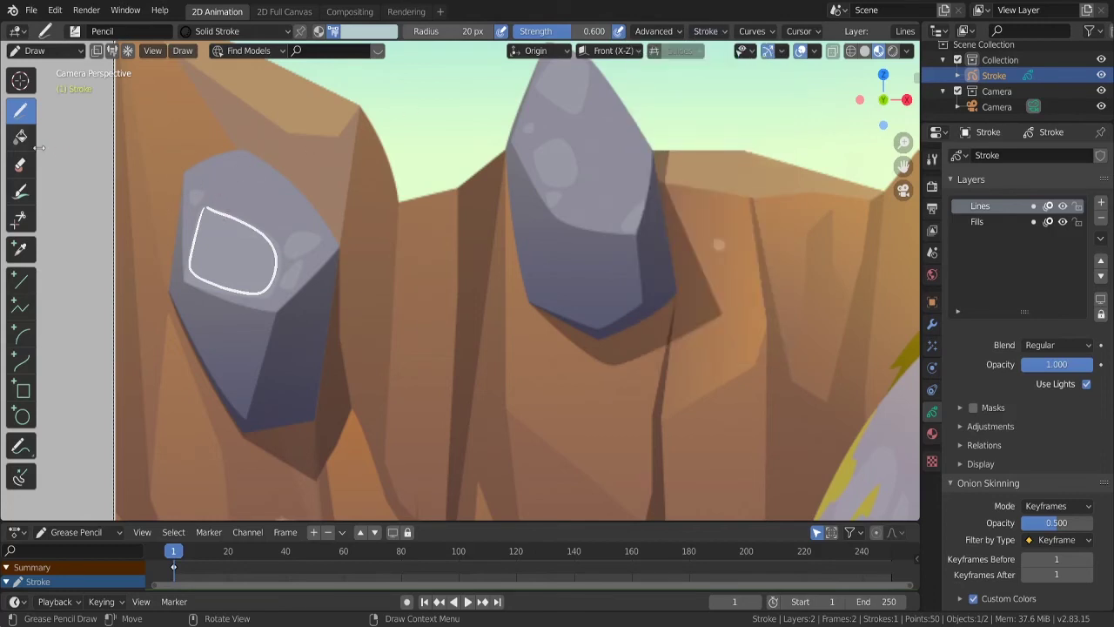
# Erase the outline from the left rock again and return to the Draw tool.
pyautogui.click(20, 164)
pyautogui.click(230, 207)
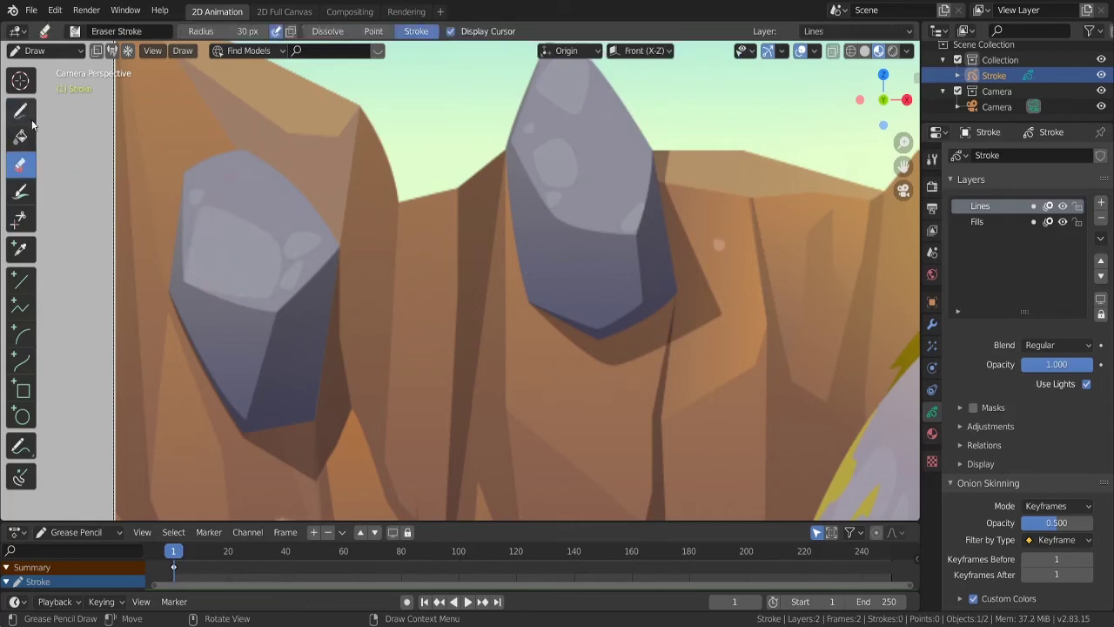
pyautogui.click(20, 110)
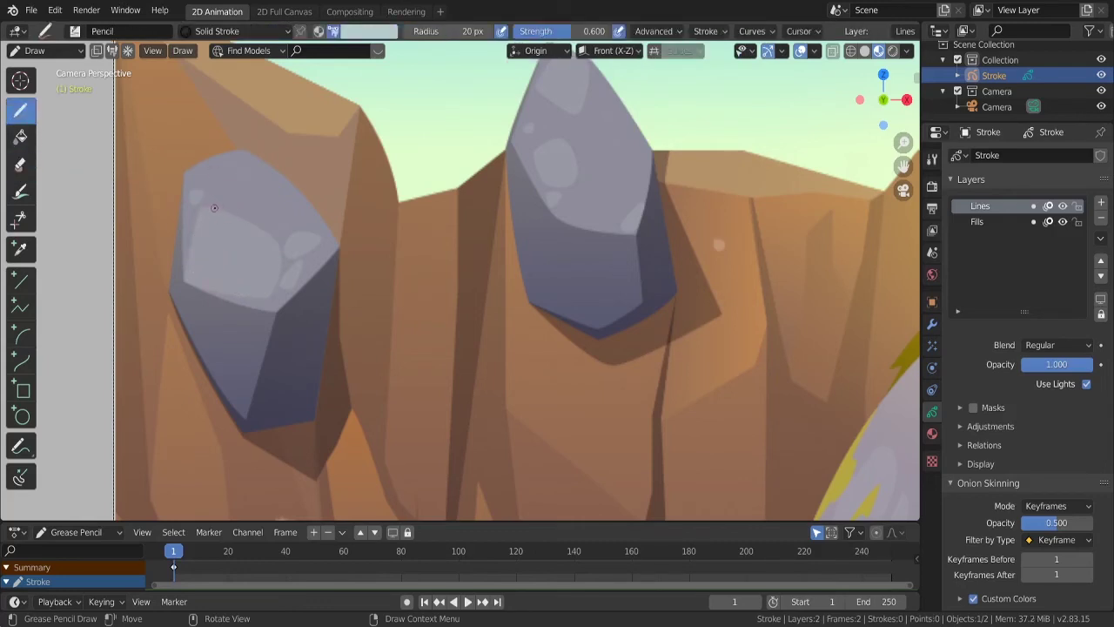
# Draw a large white loop around the rock's highlight and a small oval to its right.
pyautogui.moveTo(198, 214); pyautogui.dragTo(185, 267)
pyautogui.moveTo(185, 279)
pyautogui.mouseDown()
pyautogui.moveTo(262, 295)
pyautogui.moveTo(265, 233)
pyautogui.moveTo(209, 209)
pyautogui.mouseUp()
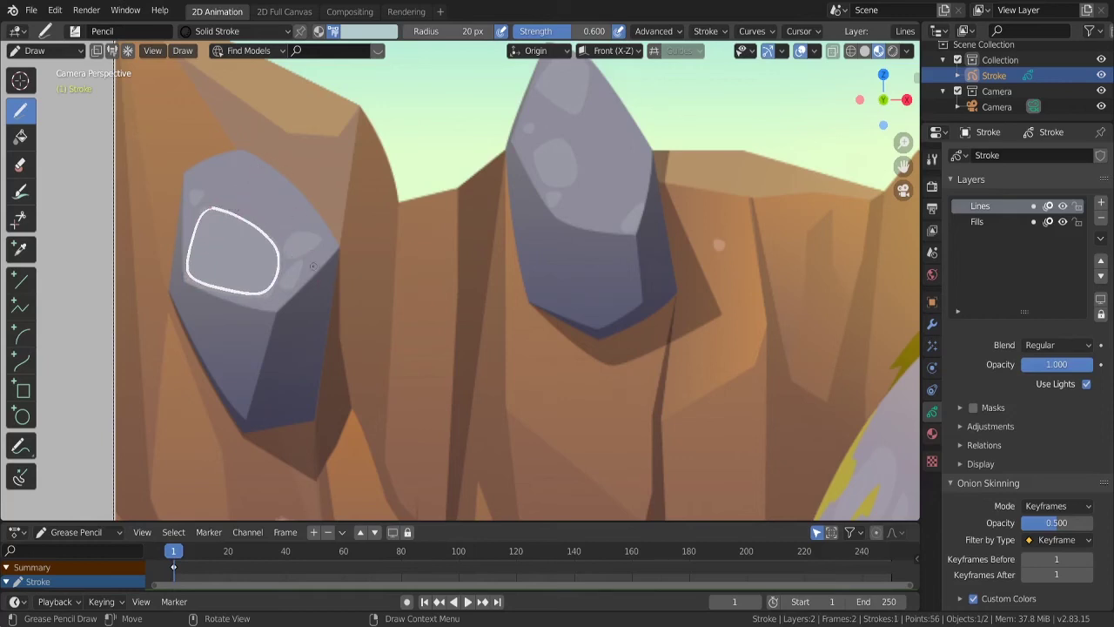
pyautogui.moveTo(293, 232)
pyautogui.mouseDown()
pyautogui.moveTo(301, 252)
pyautogui.moveTo(321, 240)
pyautogui.moveTo(310, 226)
pyautogui.moveTo(293, 235)
pyautogui.mouseUp()
pyautogui.hotkey('ctrl', 'z')
pyautogui.moveTo(291, 232)
pyautogui.mouseDown()
pyautogui.moveTo(283, 248)
pyautogui.moveTo(294, 261)
pyautogui.moveTo(322, 232)
pyautogui.moveTo(288, 235)
pyautogui.mouseUp()
# Adjust the stabilizer factor in the stroke drawing settings.
pyautogui.click(705, 32)
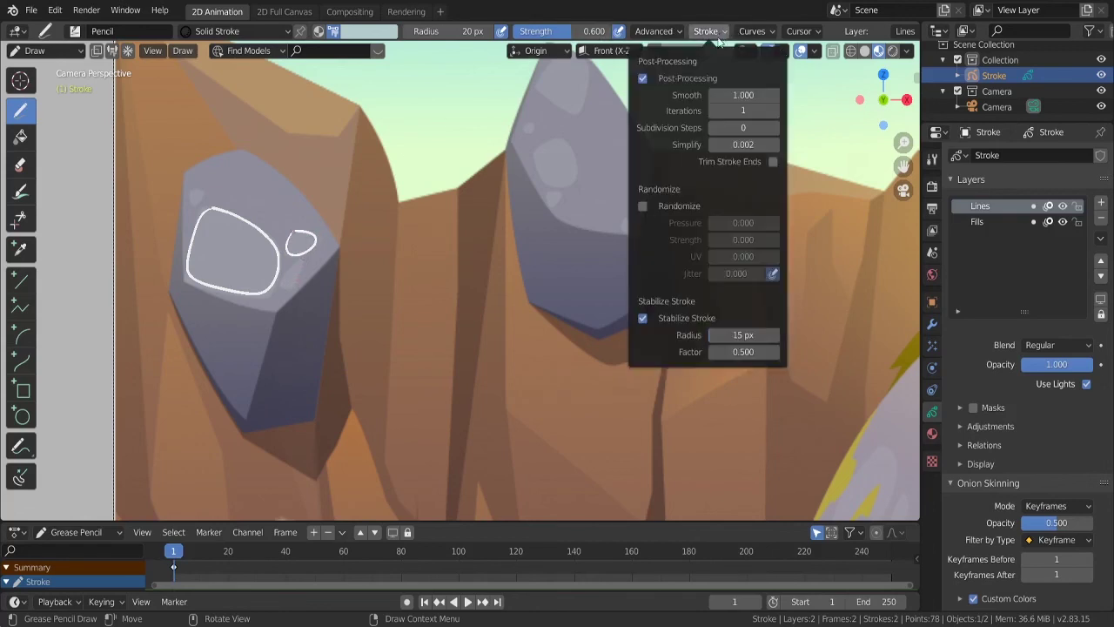
pyautogui.click(732, 355)
pyautogui.press('Return')
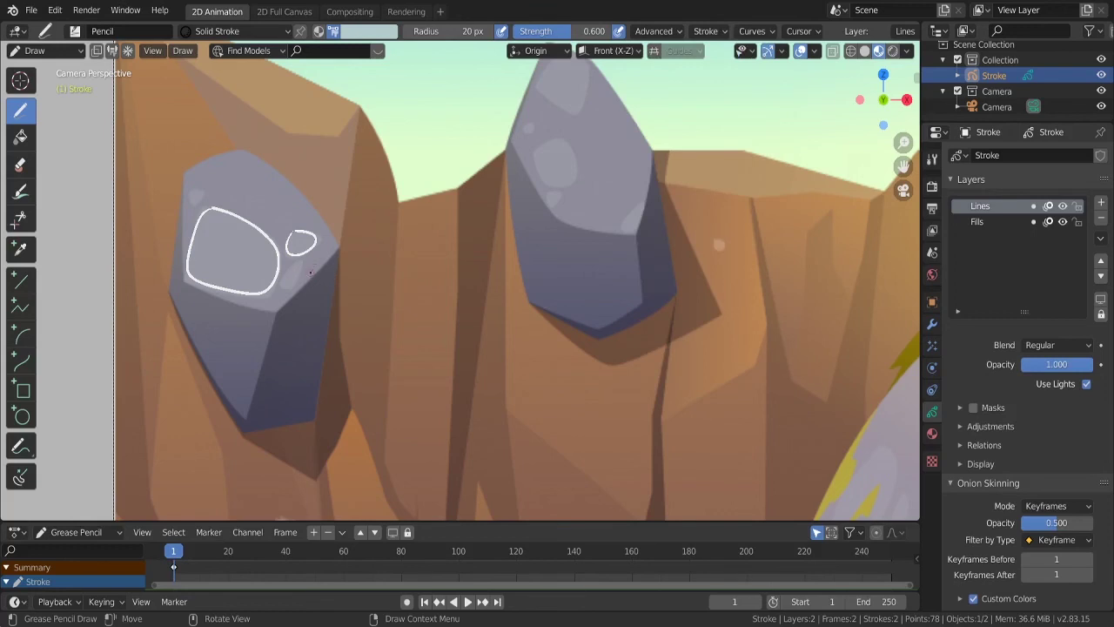